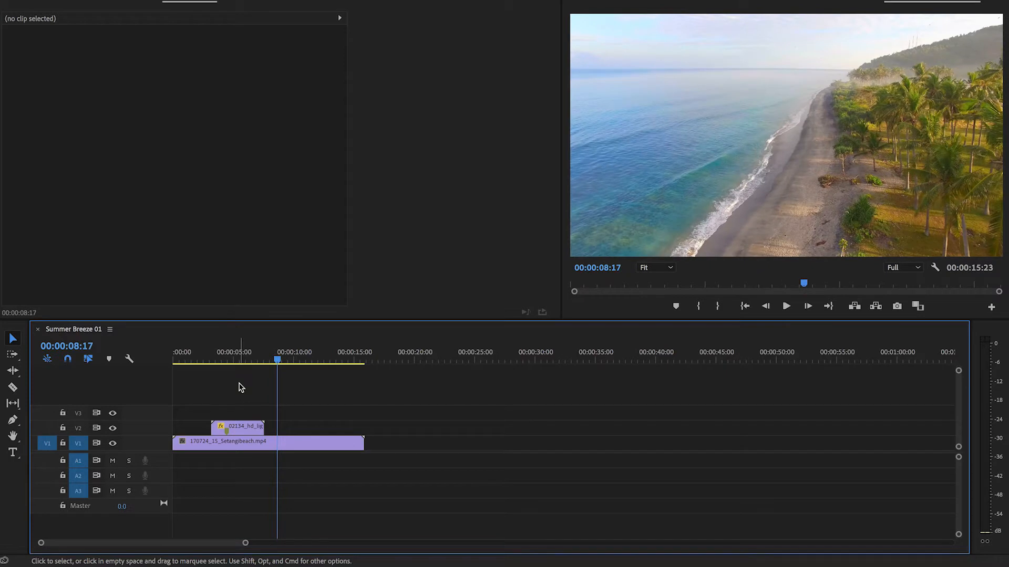
- Play the Summer Breeze 01 sequence from near its start and the Summer Breeze 02 sequence from its beginning
left_click_drag(260, 361, 192, 367)
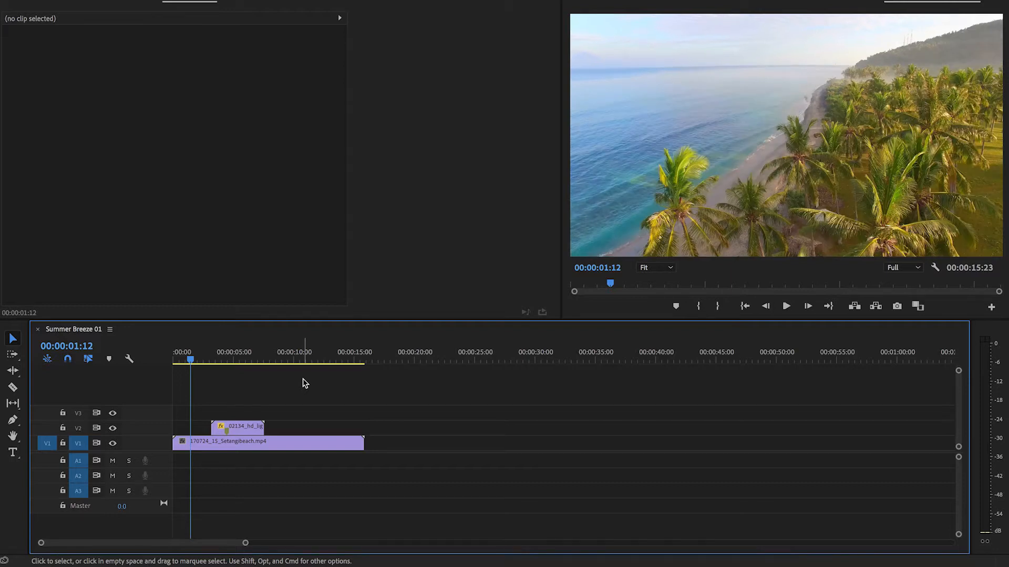
key("space")
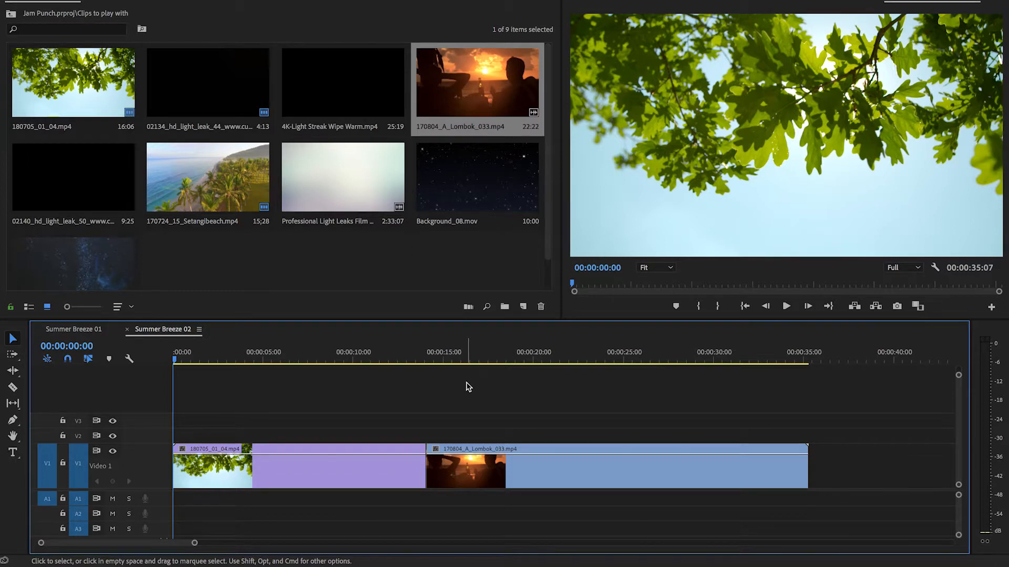
key("space")
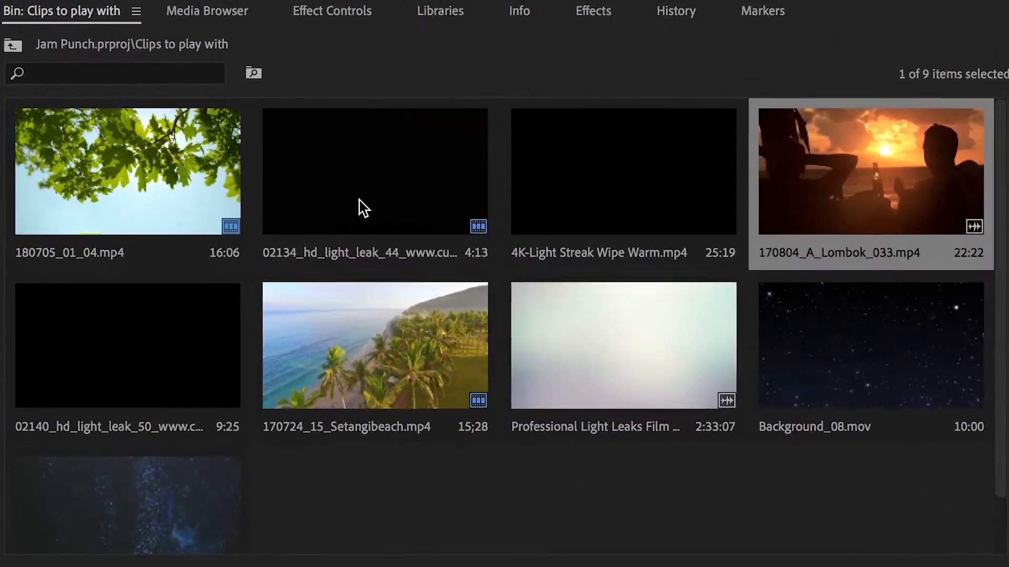
- Preview the light leak clips in the bin, including 02134_hd_light_leak_44, and compare their style with the footage in the sequence
left_click(282, 193)
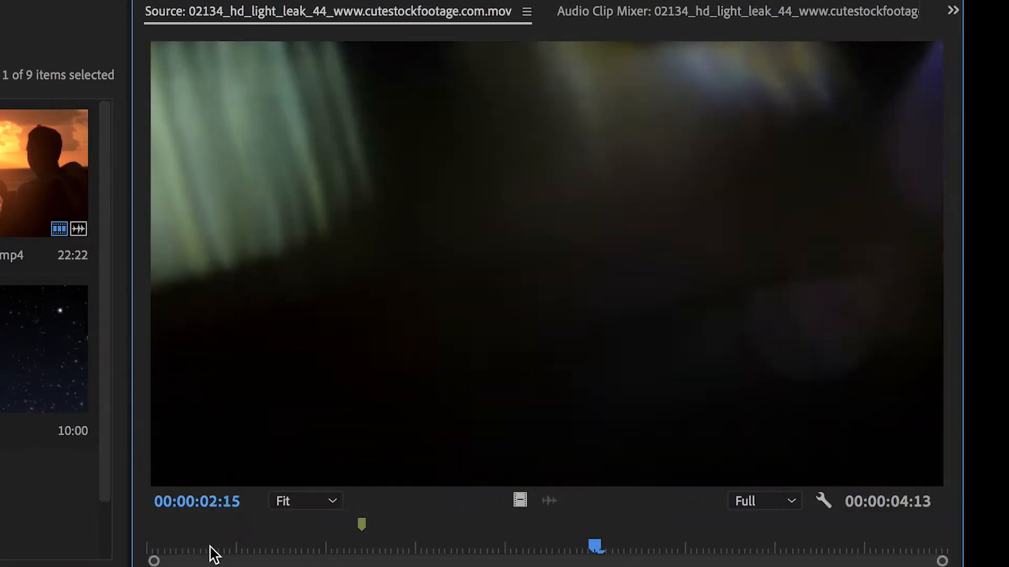
left_click(149, 546)
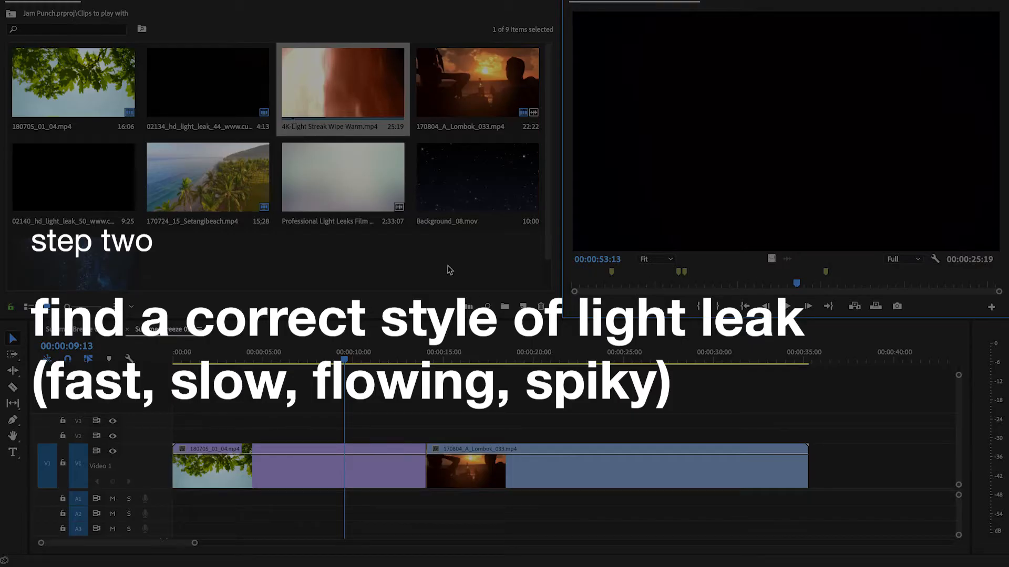
double_click(159, 79)
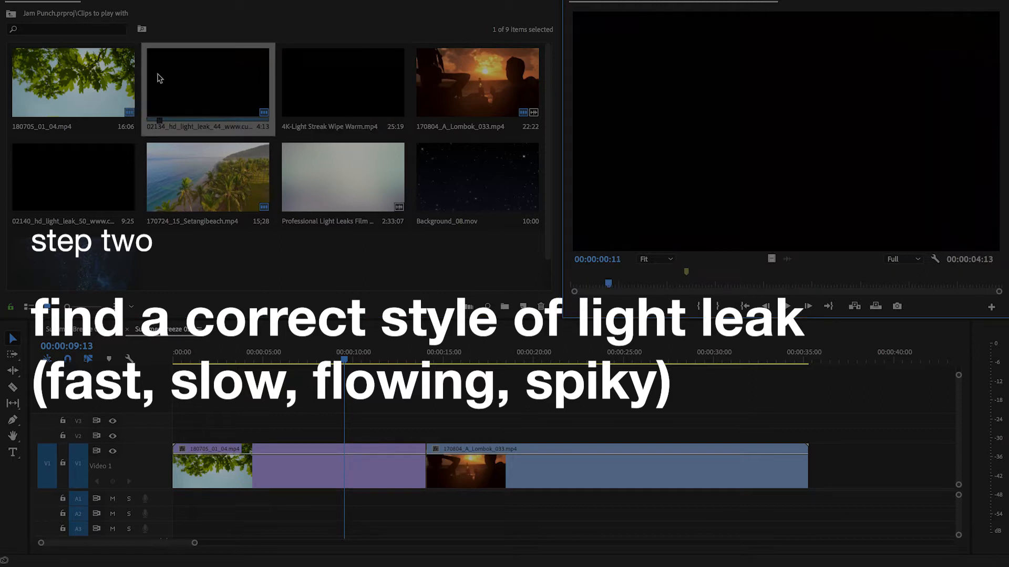
left_click(655, 286)
key("space")
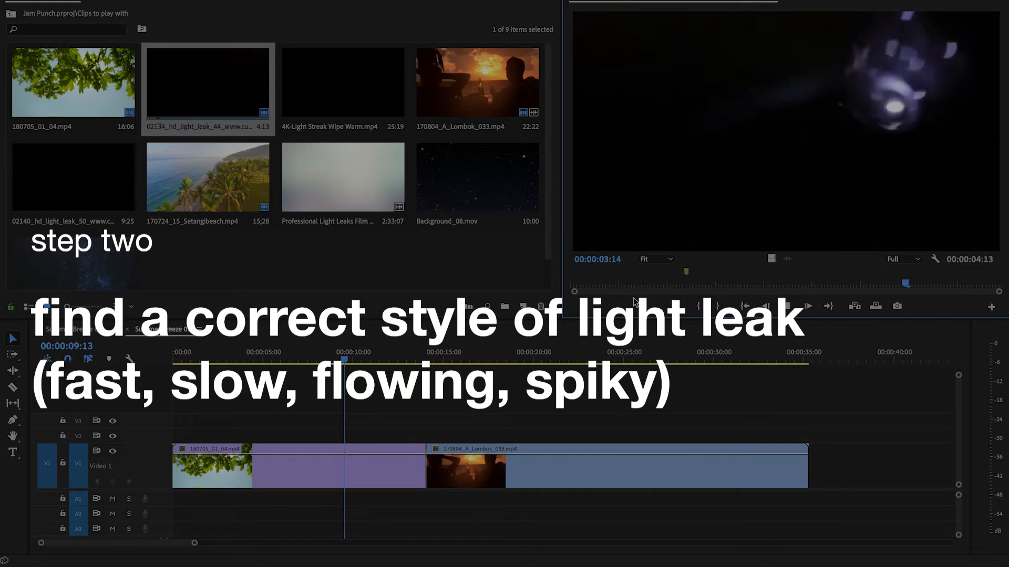
left_click_drag(655, 284, 531, 284)
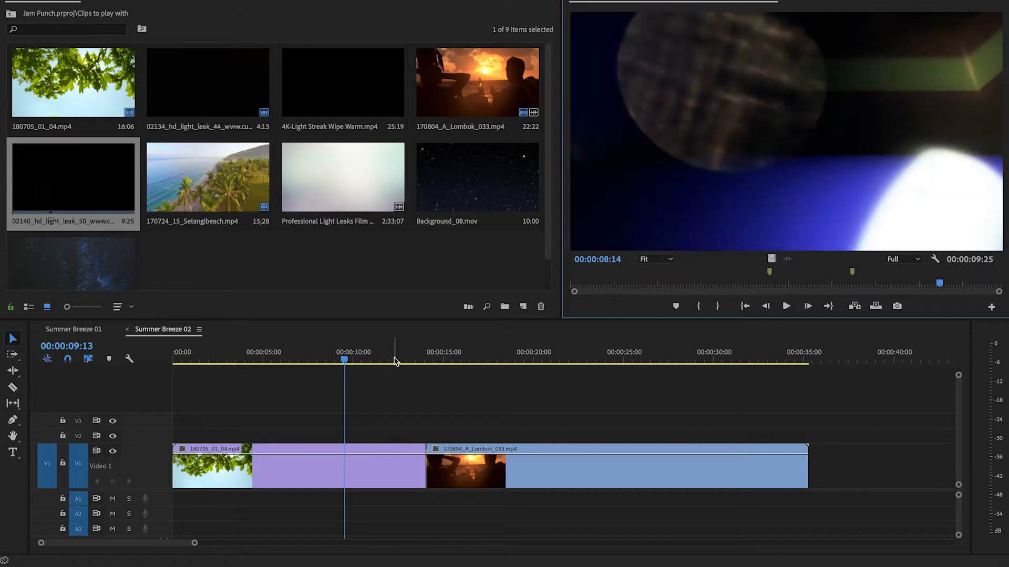
left_click(402, 358)
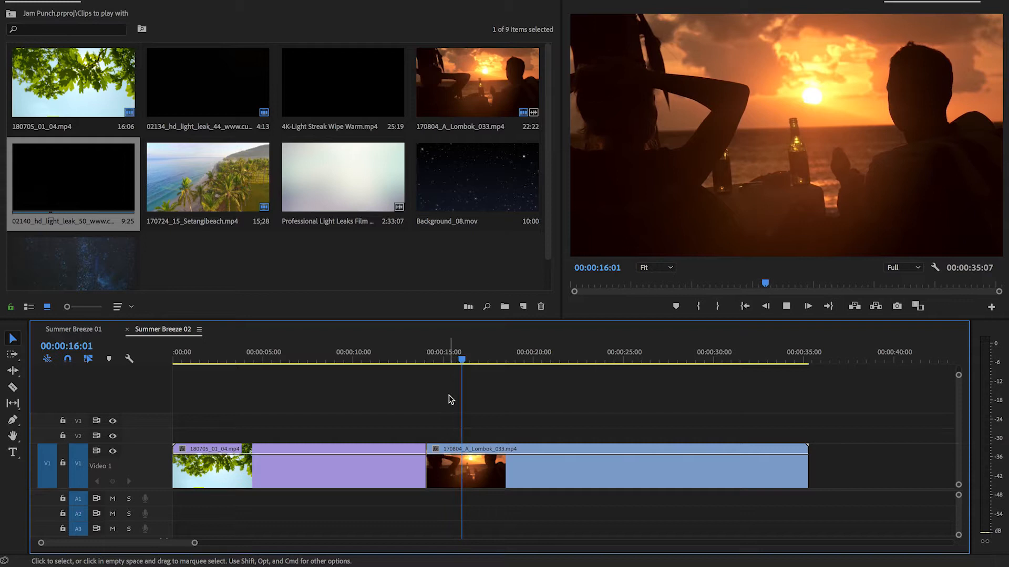
key("space")
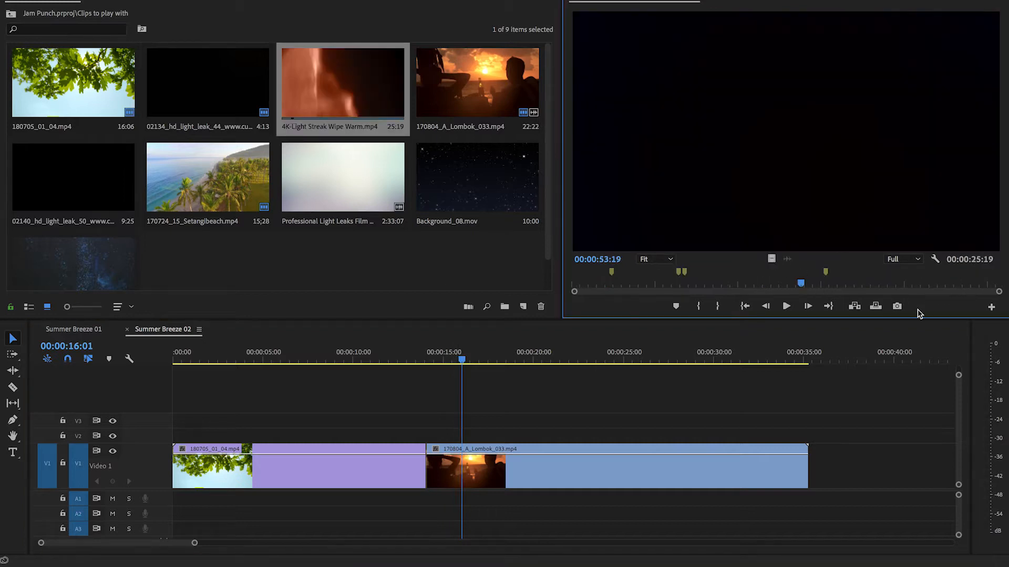
- Play 4K-Light Streak Wipe Warm.mp4 and limit it to one light streak with in and out points
key("space")
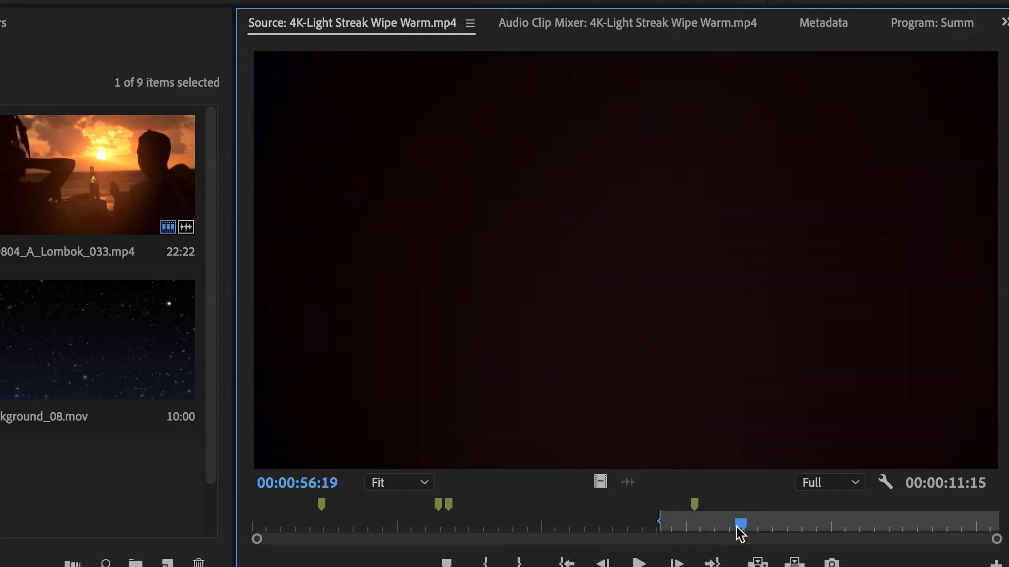
left_click_drag(736, 526, 660, 528)
key("o")
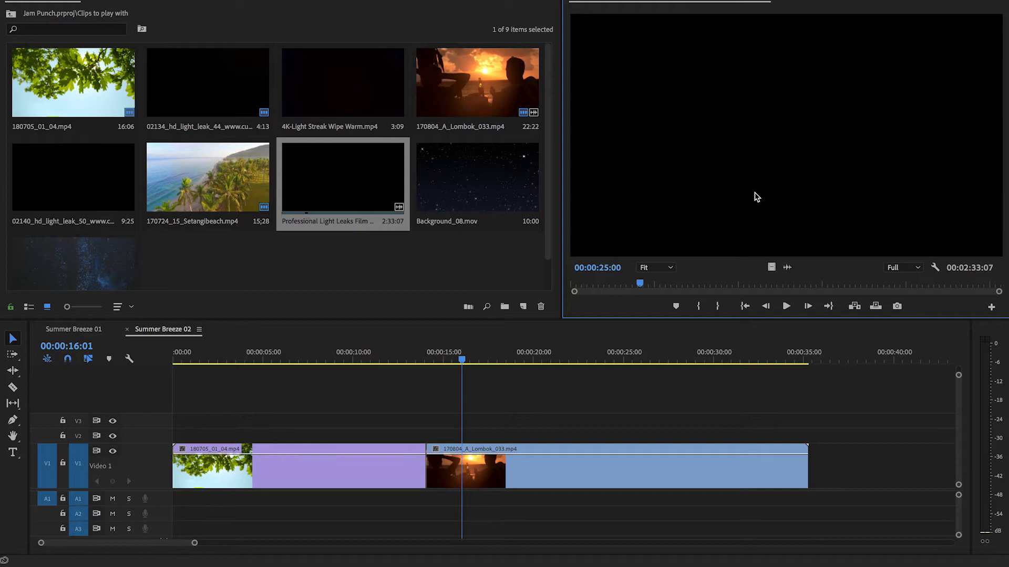
- Examine the Professional Light Leaks Film Burn Overlay - 3 clip frame by frame around 00:00:25:00
key("Right")
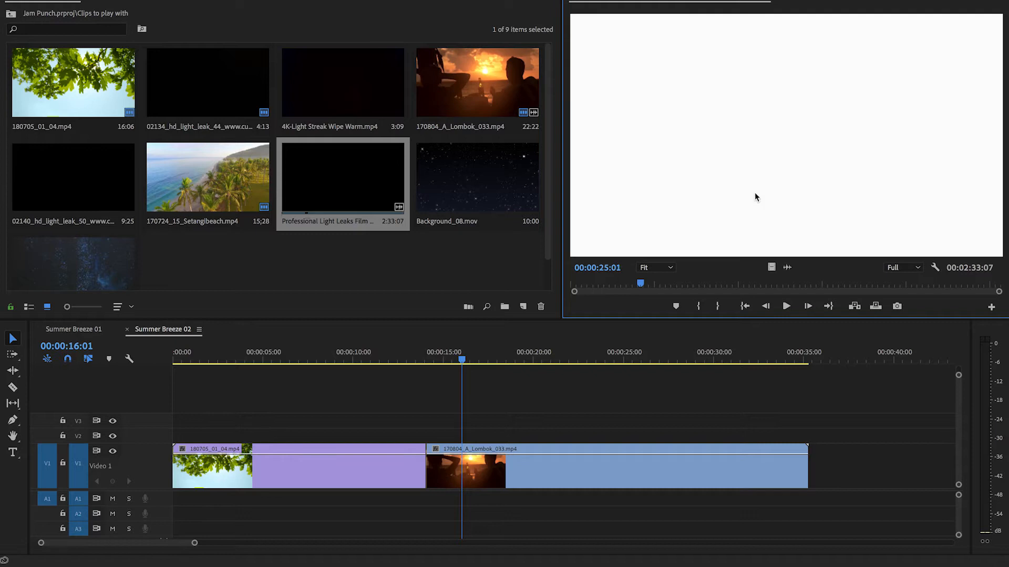
key("Left")
key("Left")
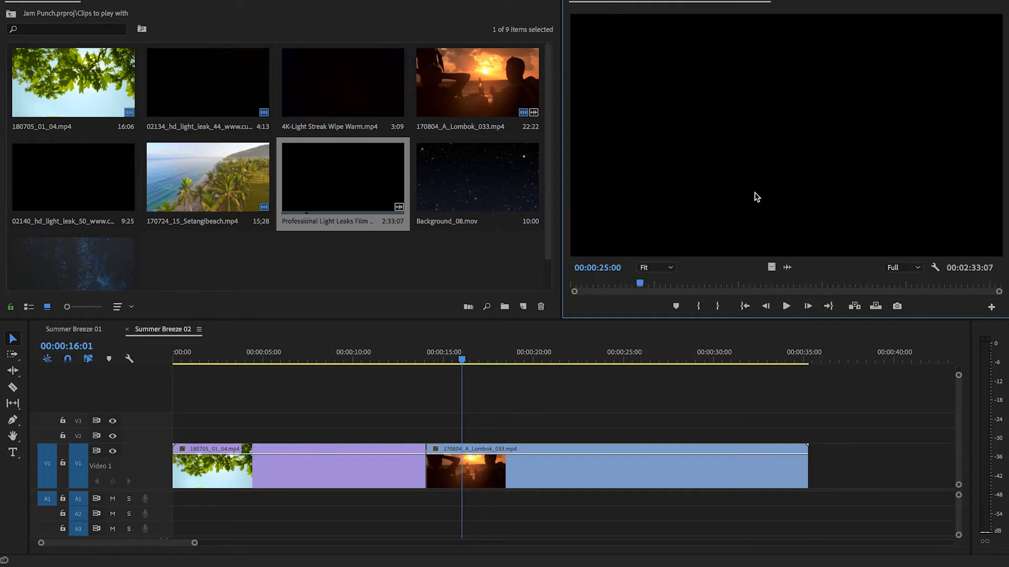
key("Right")
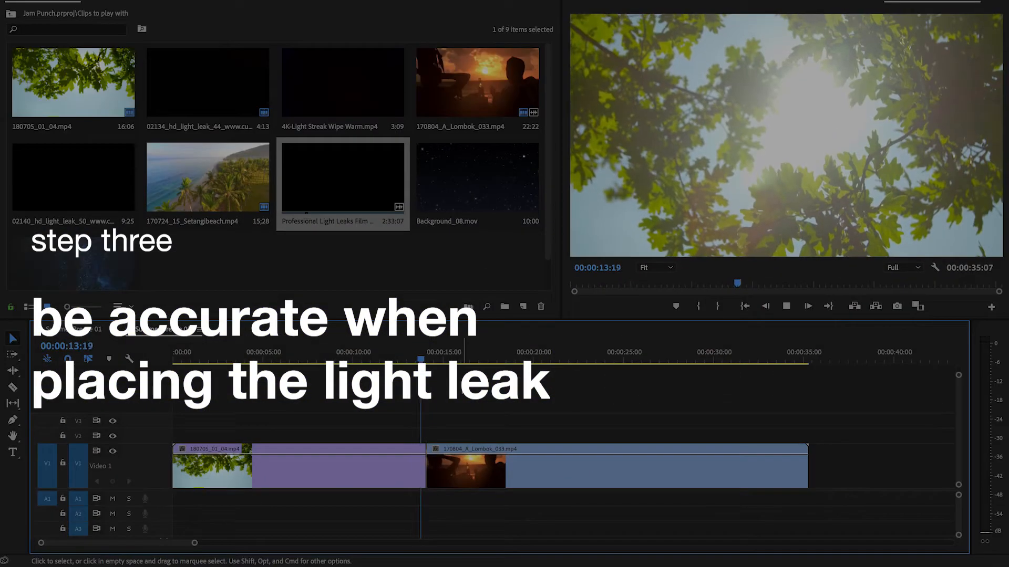
- Review the Summer Breeze 02 sequence before the cut to the sunset clip and again from its beginning
key("space")
left_click_drag(421, 356, 389, 356)
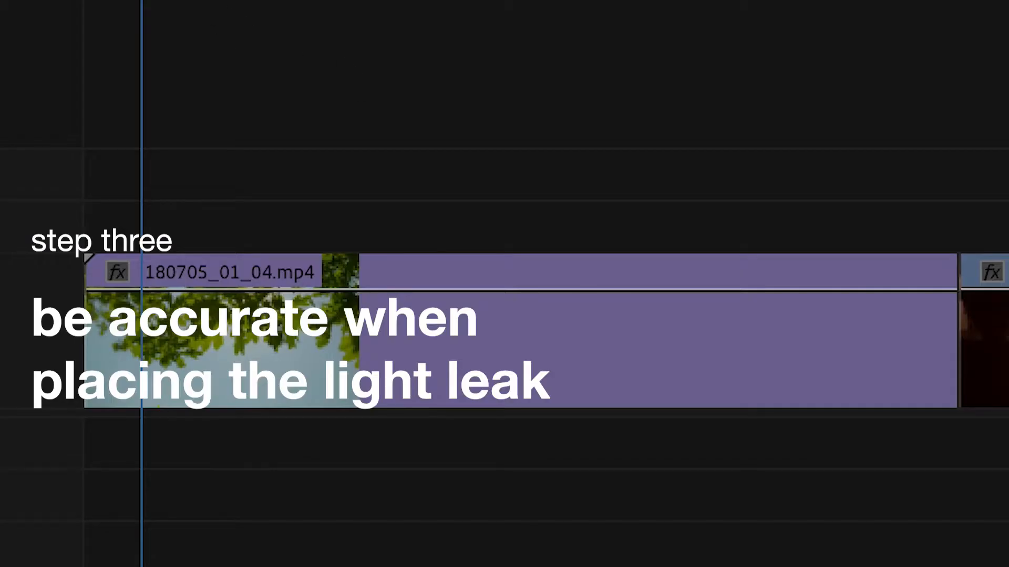
left_click_drag(189, 358, 172, 358)
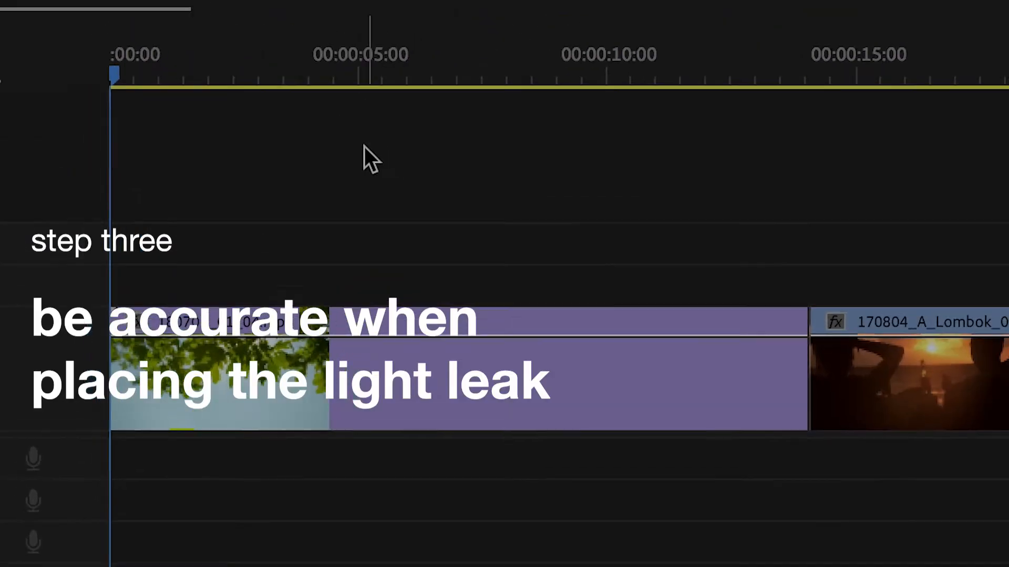
key("space")
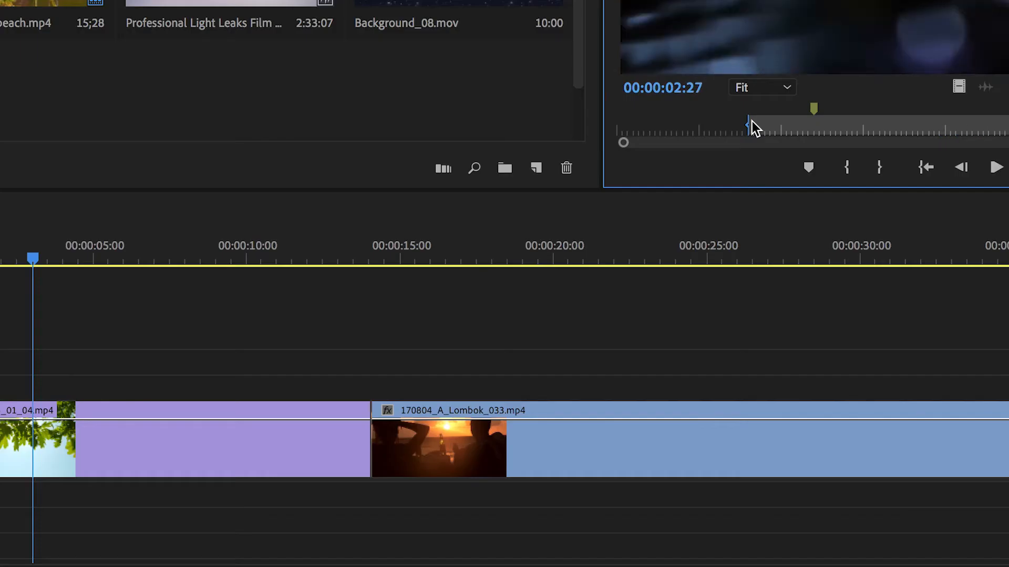
- Place 02134_hd_light_leak_44 on V2 over the leaves clip and 4K-Light Streak Wipe Warm.mp4 on V2 across the cut to the sunset clip
left_click_drag(752, 120, 752, 121)
left_click_drag(962, 92, 108, 365)
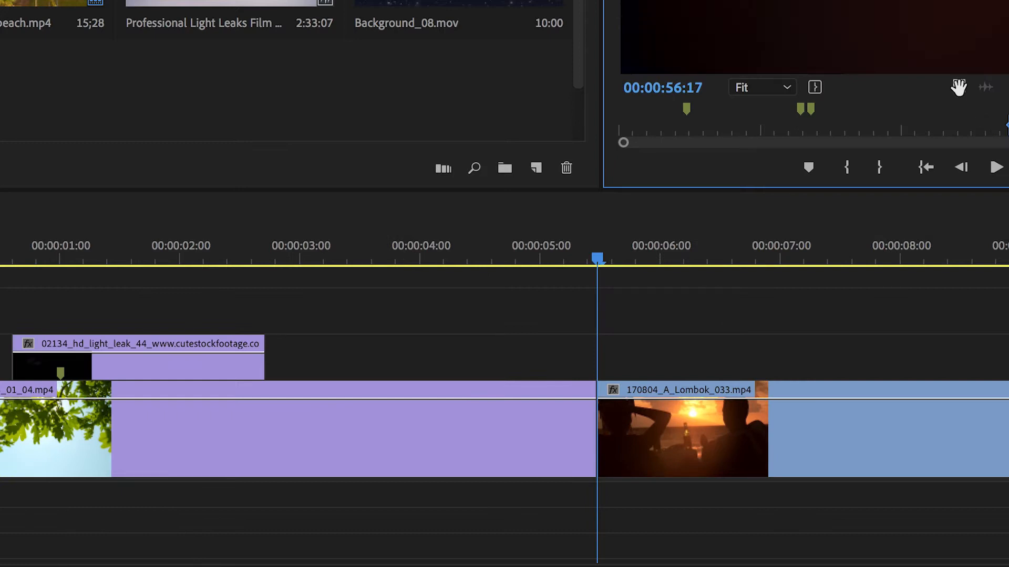
mouse_move(958, 86)
left_mouse_down()
mouse_move(698, 332)
mouse_move(546, 372)
mouse_move(506, 365)
left_mouse_up()
left_click_drag(659, 368, 584, 358)
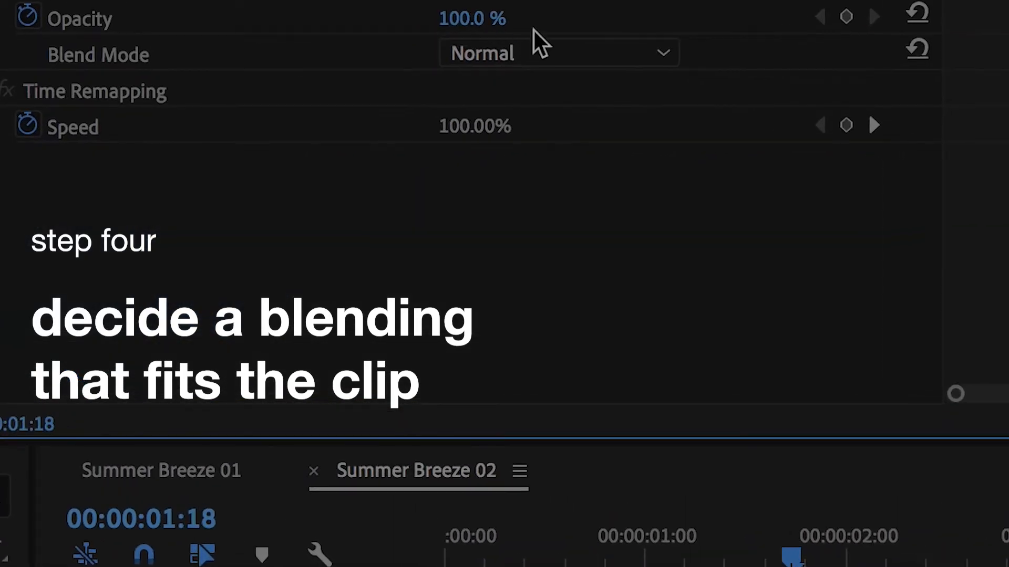
- Set the blend mode of the 02134_hd_light_leak_44 clip to Screen
left_click(588, 39)
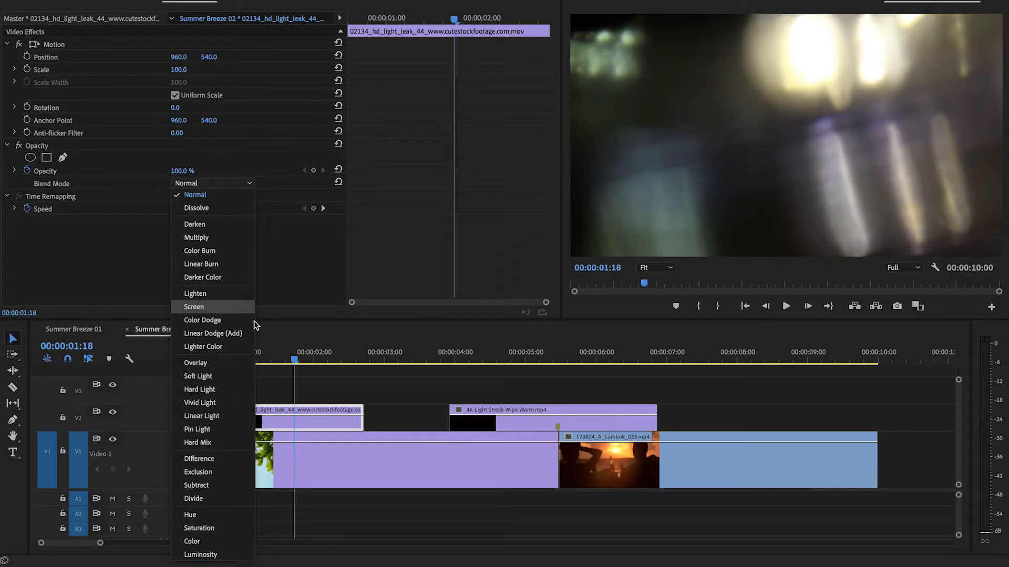
left_click(371, 378)
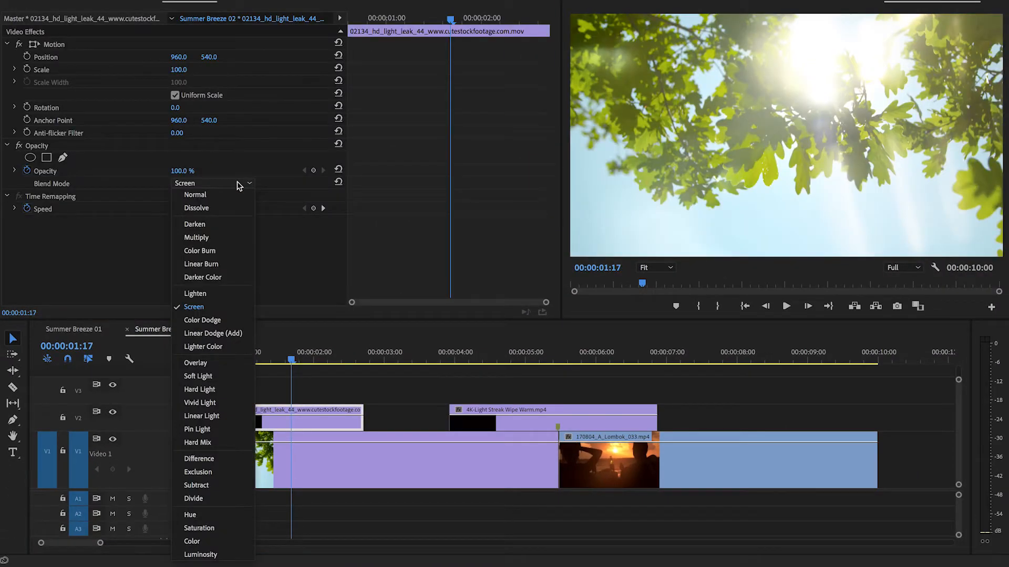
- Try the Lighten and Color Dodge blend modes on the 02134_hd_light_leak_44 clip and play back the effect
left_click(216, 293)
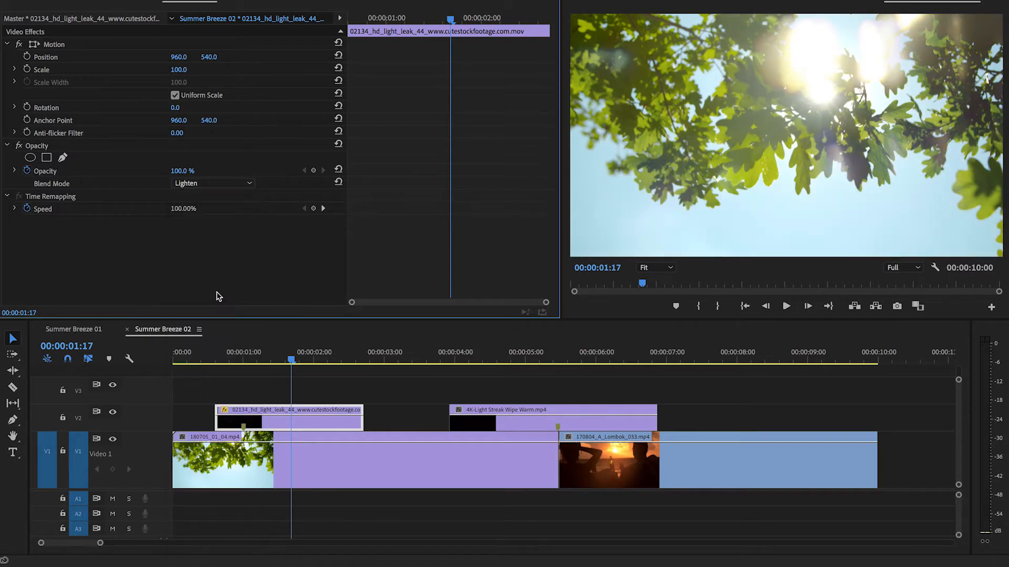
left_click(257, 358)
left_click(212, 183)
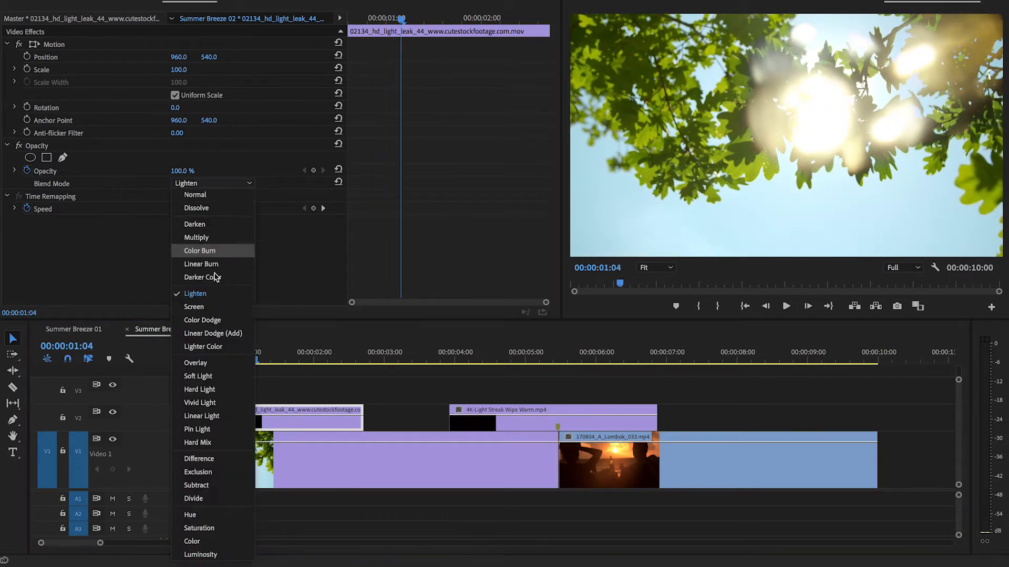
left_click(211, 321)
left_click_drag(255, 361, 202, 366)
key("space")
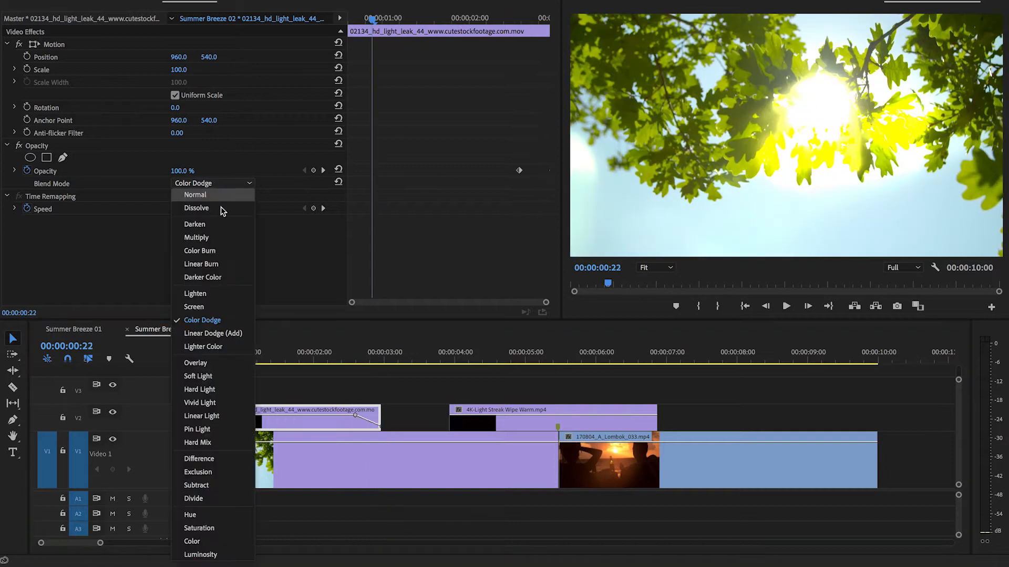
- Try the Linear Dodge (Add) blend mode on the 02134_hd_light_leak_44 clip and play it back from near the sequence start
left_click(218, 334)
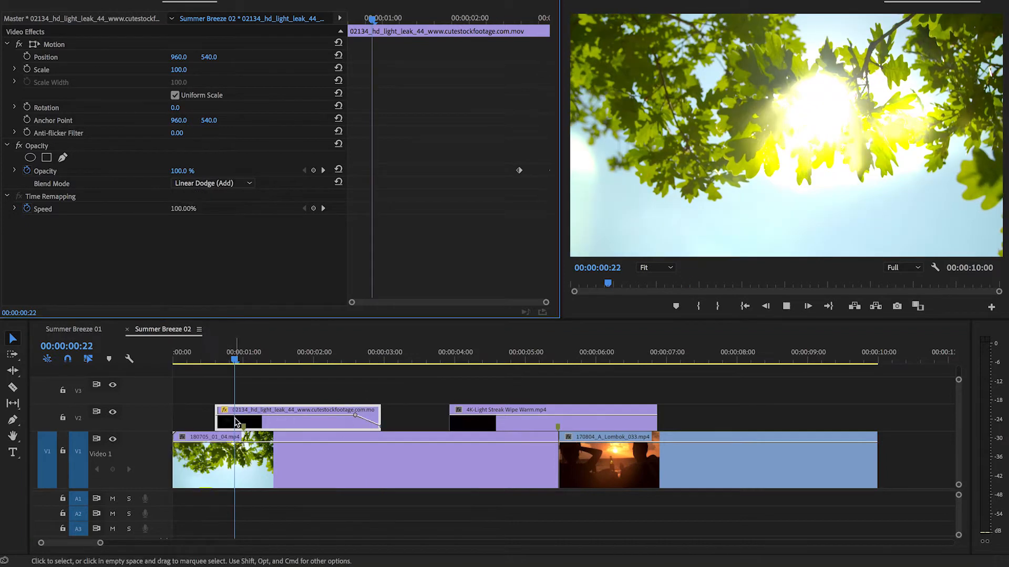
key("space")
left_click(200, 362)
key("space")
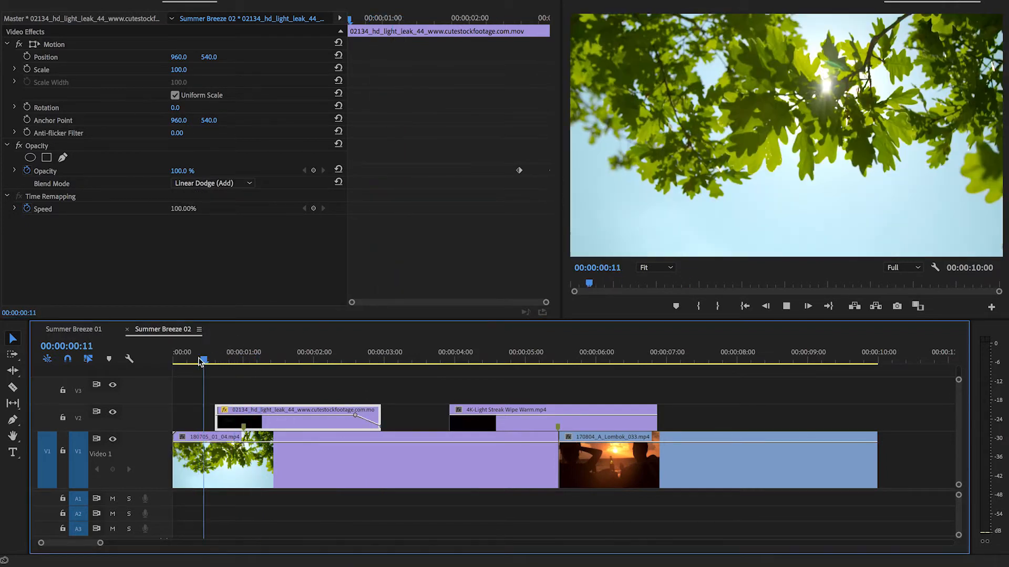
- Return the blend mode of the 02134_hd_light_leak_44 clip to Screen and check it in the sequence
left_click(229, 184)
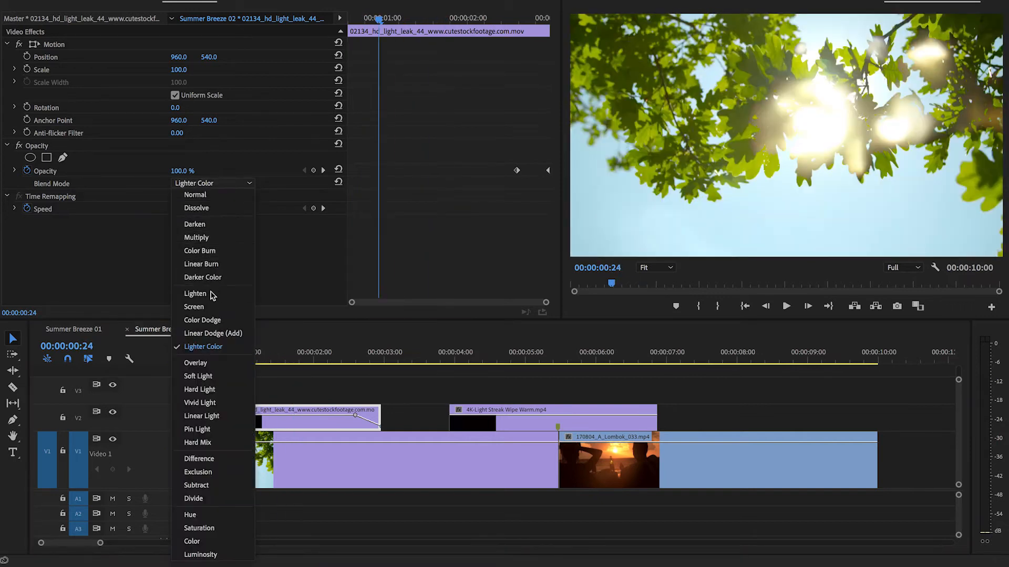
left_click(206, 307)
left_click(225, 359)
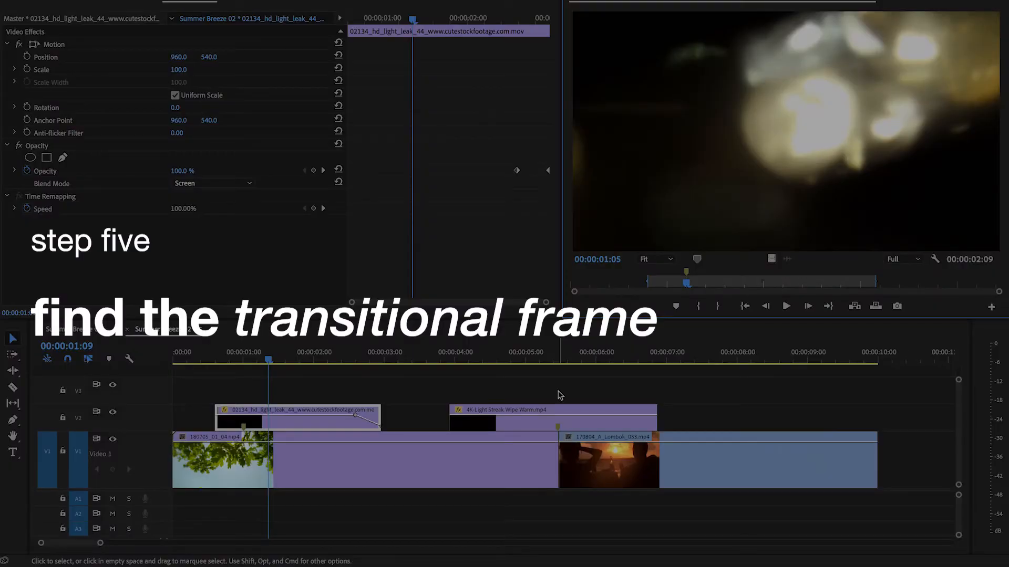
- Open the 02134_hd_light_leak_44 timeline clip in the source monitor and delete its existing marker
double_click(309, 425)
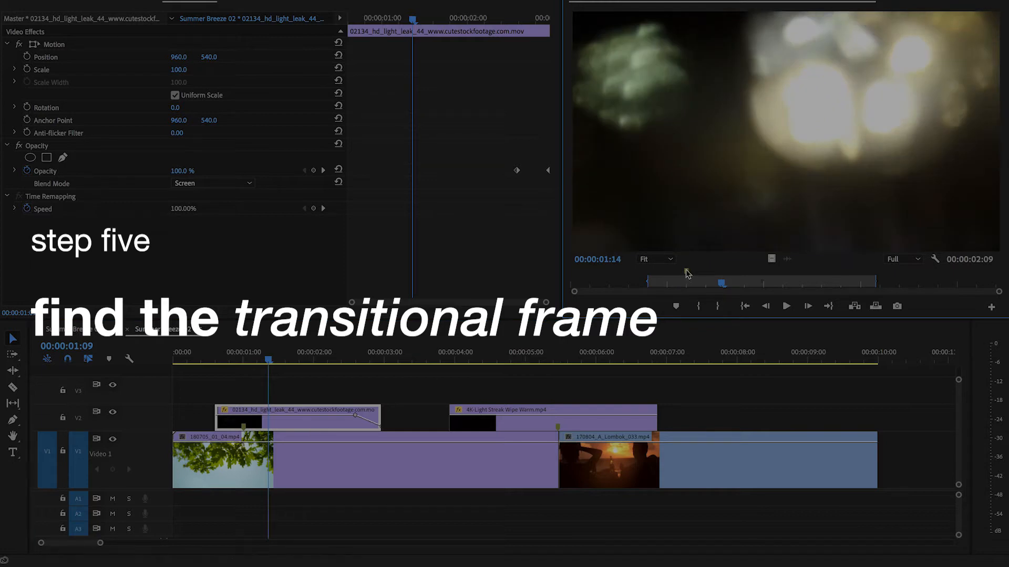
double_click(686, 272)
left_click(618, 149)
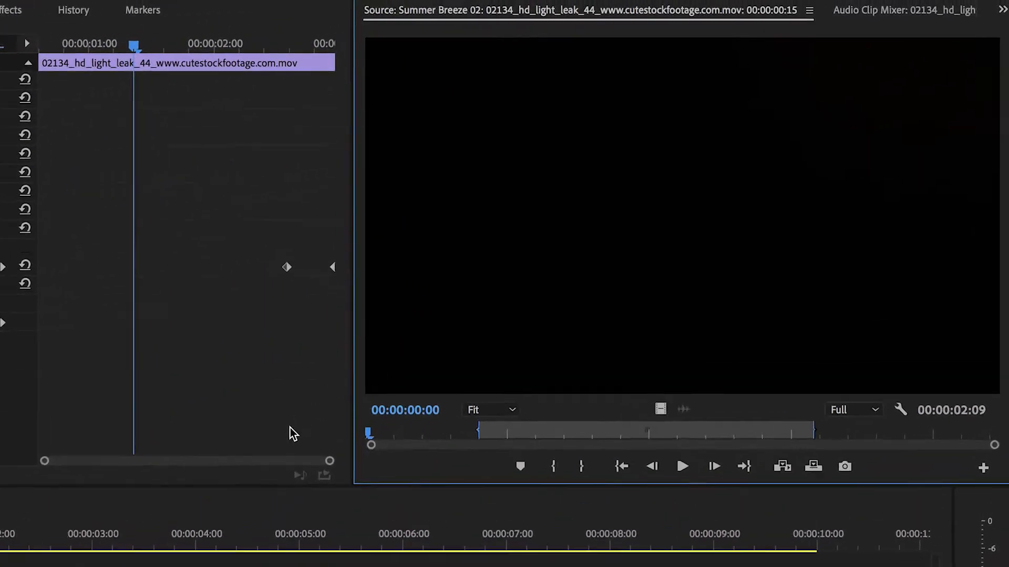
- Play the light leak source clip and examine it frame by frame around its brightest flash to find the transitional frame
key("space")
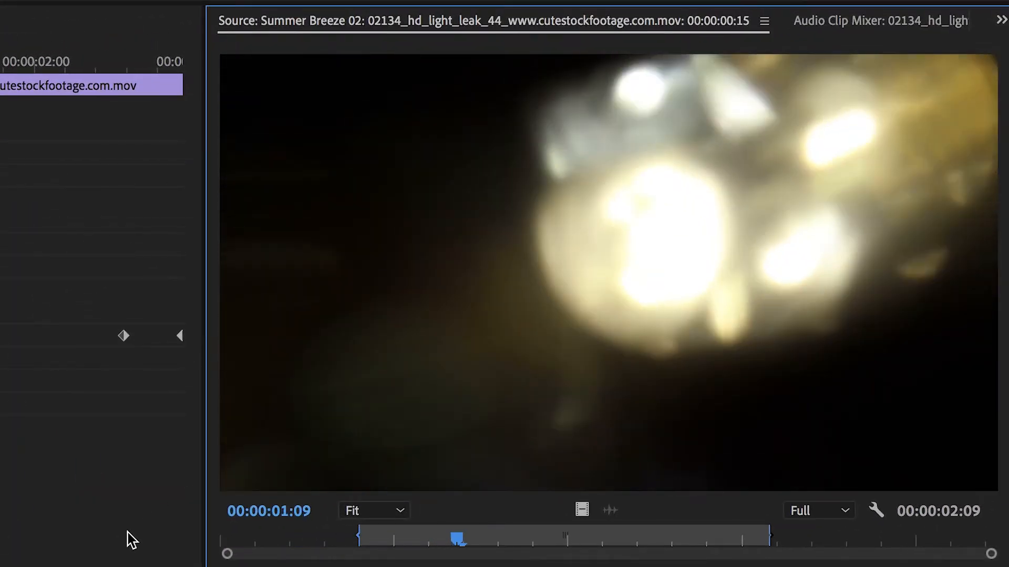
key("Left")
key("Left")
key("Left")
key("Left")
key("Left")
key("Right")
key("Right")
key("Right")
key("Right")
key("Right")
key("Right")
key("Right")
key("Right")
key("Right")
key("Right")
key("Right")
key("Left")
key("Left")
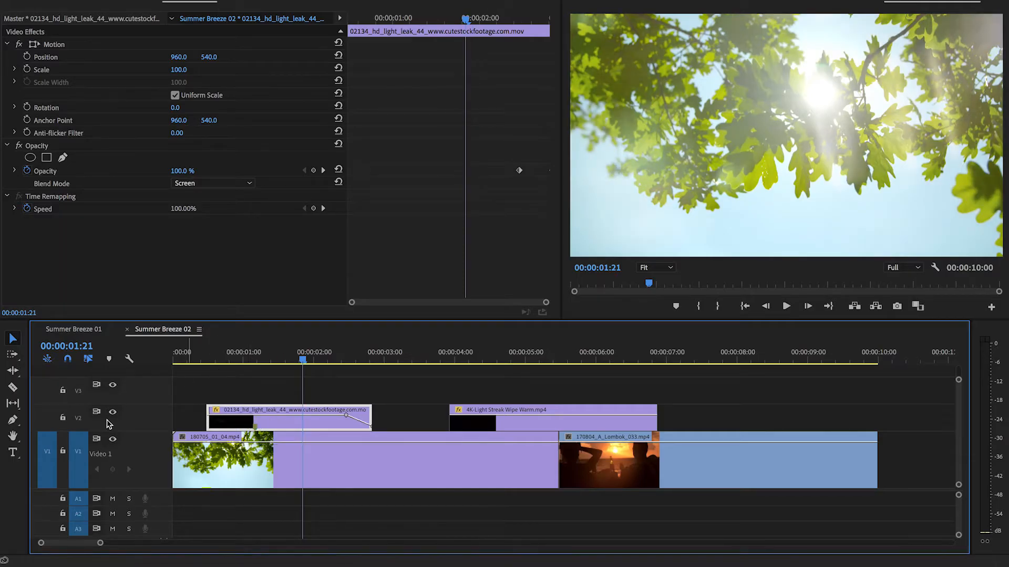
- Hide video track V2 and play the leaves clip from the sequence start without the light leak
left_click(112, 413)
left_click_drag(232, 364, 179, 357)
key("space")
key("space")
left_click(268, 376)
left_click(181, 356)
key("space")
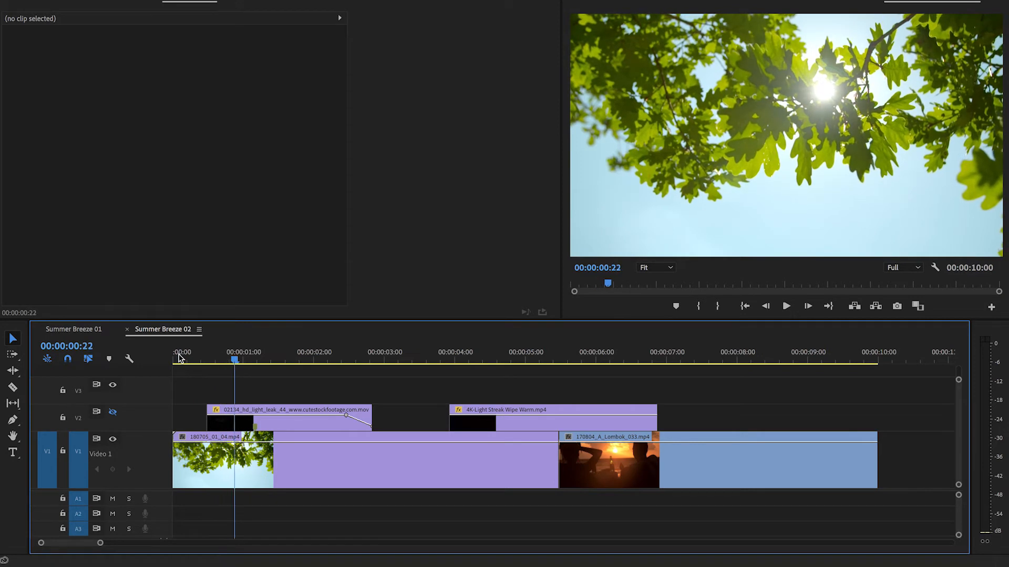
- Align the marker of the 02134_hd_light_leak_44 clip with the sunlight frame at 00:00:01:05, show track V2 and play the result
key("space")
key("Right")
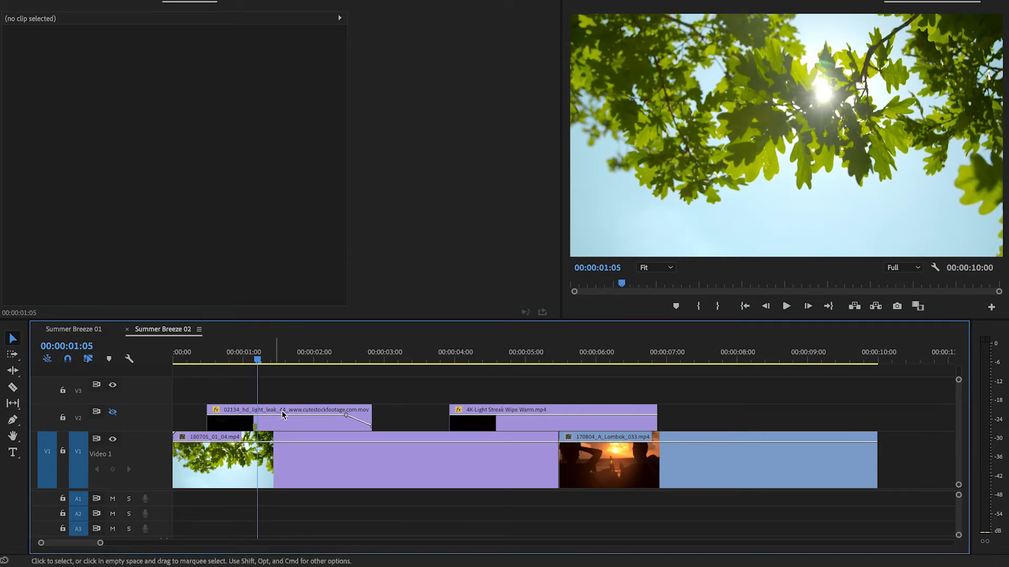
left_click(297, 425)
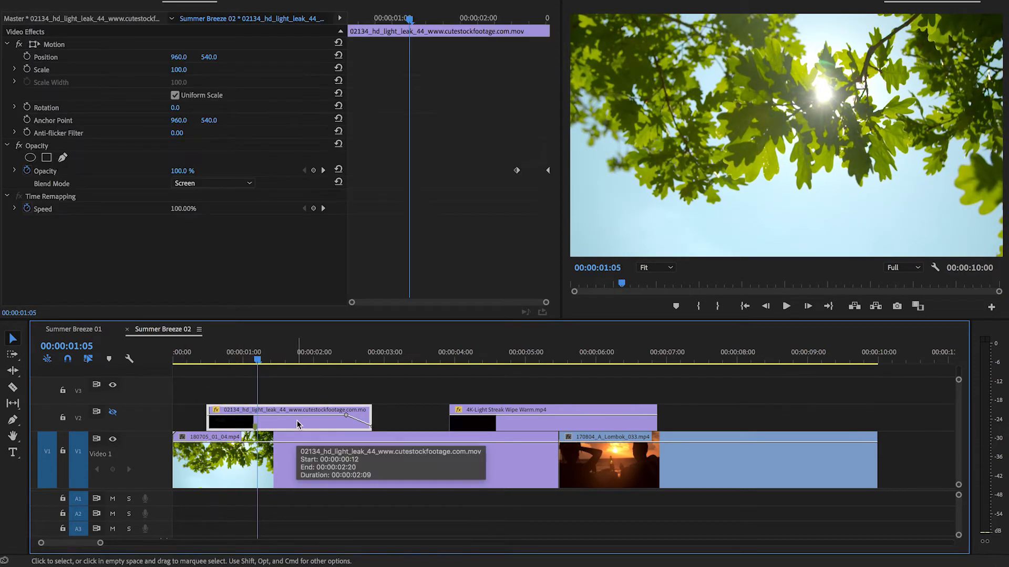
left_click_drag(300, 425, 305, 424)
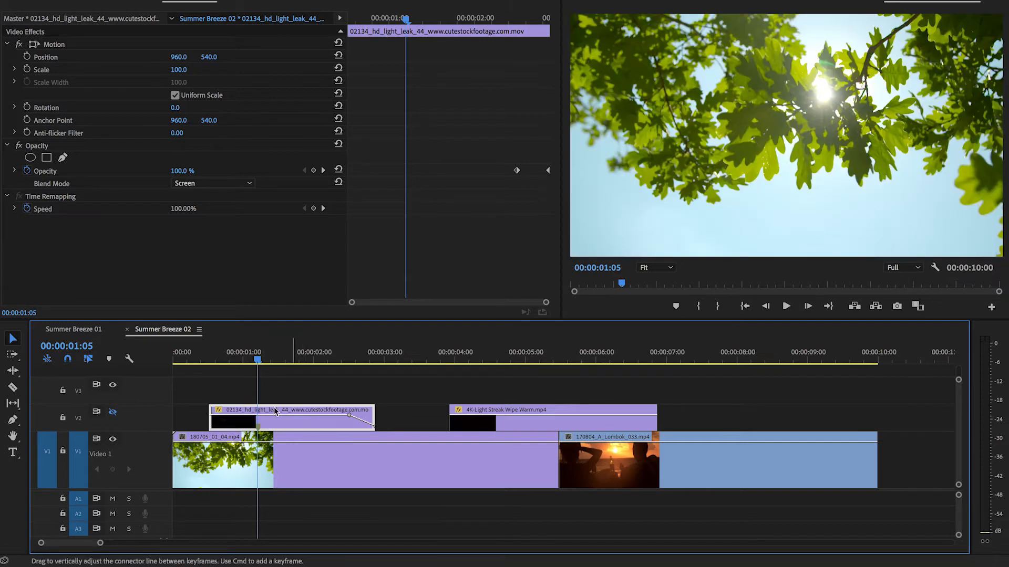
left_click(113, 413)
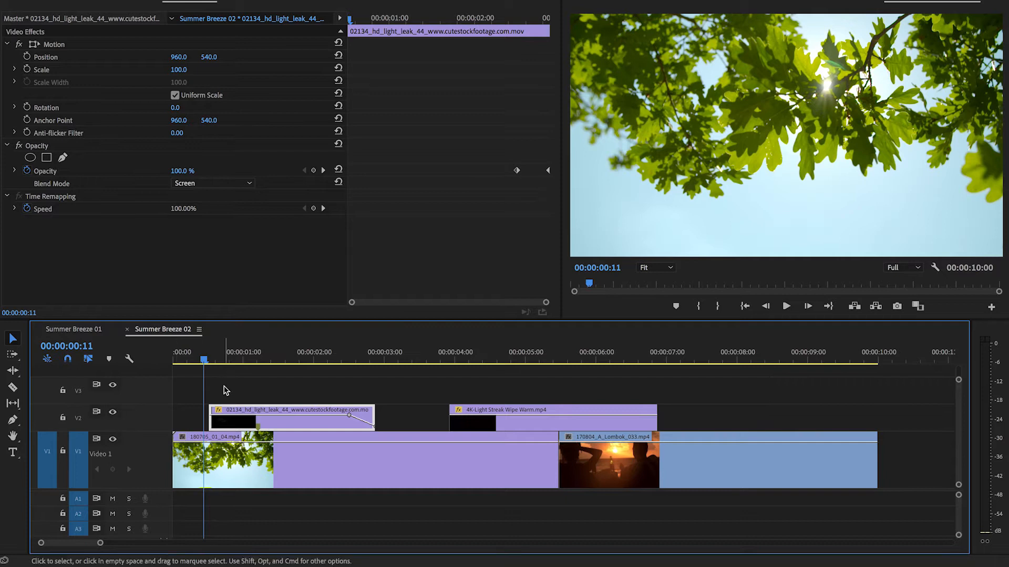
key("space")
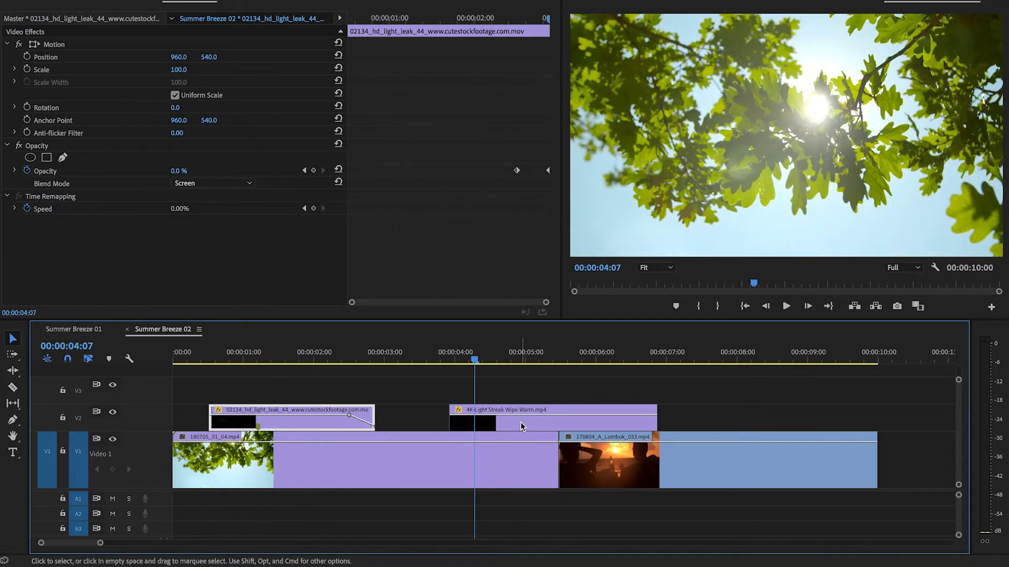
- Open the 4K-Light Streak Wipe Warm timeline clip in the source monitor and mark its transitional frame where the image is almost fully white
double_click(520, 427)
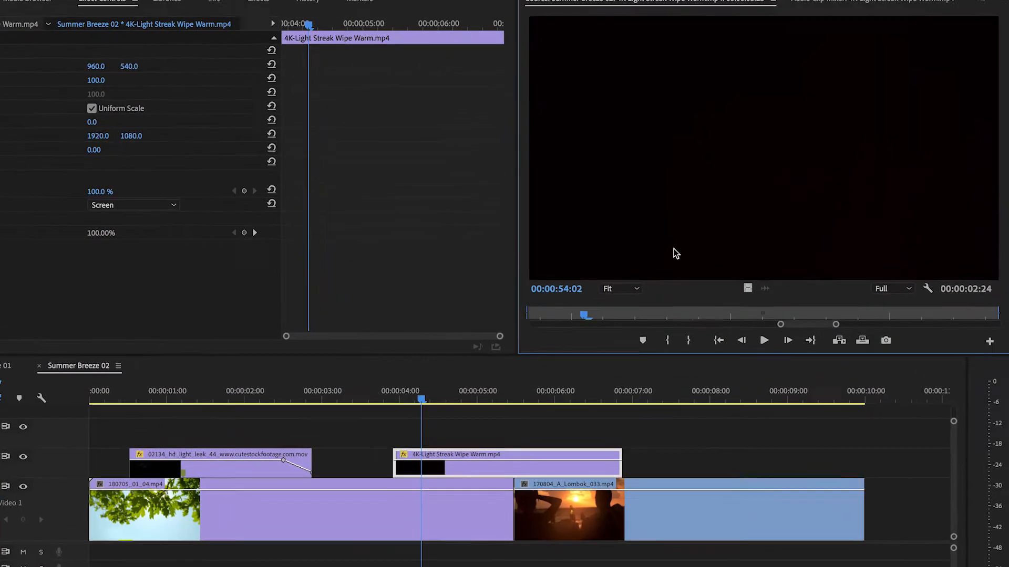
key("Right")
key("Right")
key("Right")
key("Right")
key("Right")
key("Right")
key("Right")
key("Right")
key("Right")
key("Right")
key("Right")
key("Right")
key("Right")
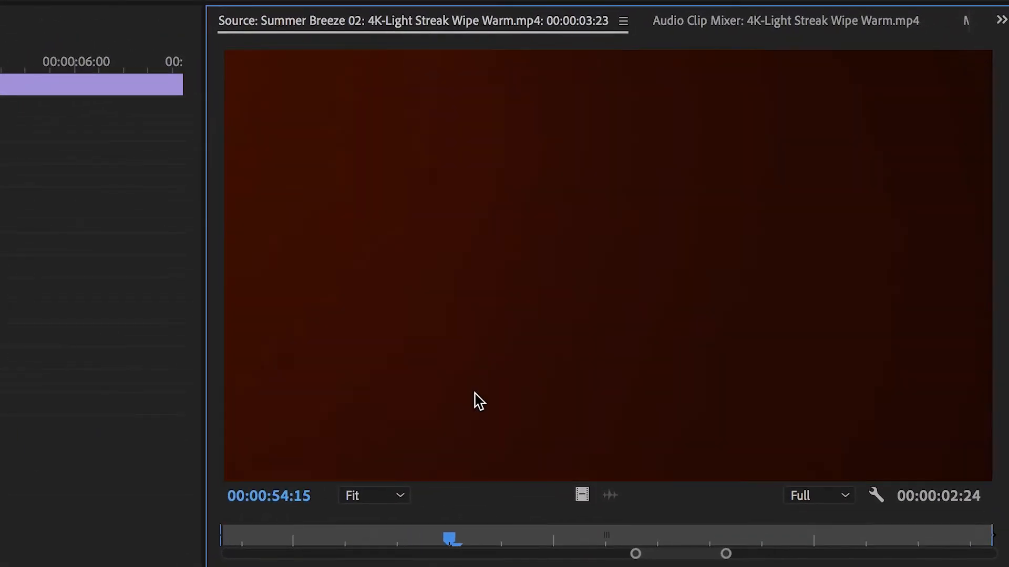
key("Right")
key("Right")
key("Right")
key("Right")
key("Right")
key("Right")
key("Right")
key("Right")
key("Right")
key("Right")
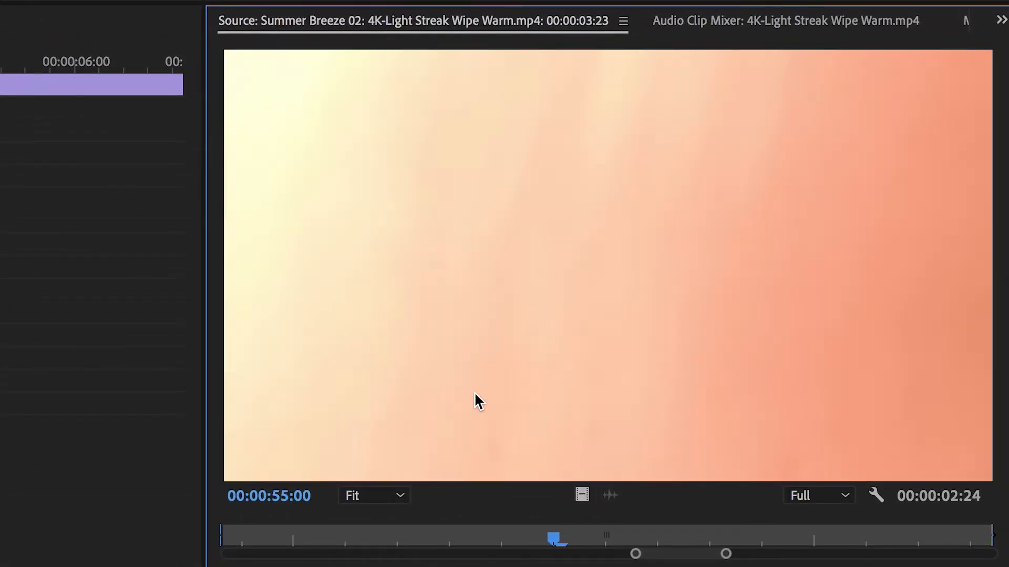
key("Right")
key("Right")
key("Right")
key("Right")
key("Right")
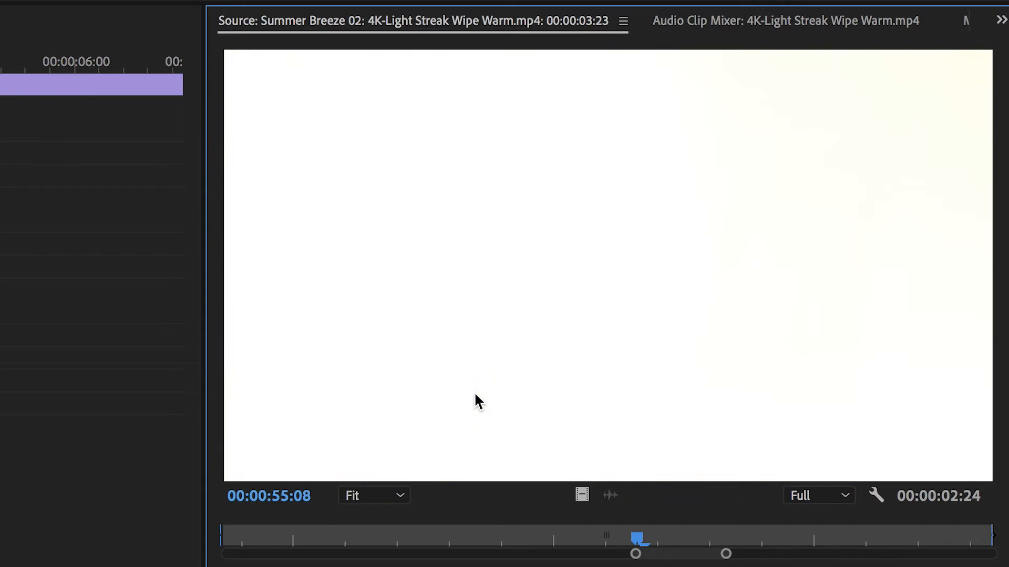
key("m")
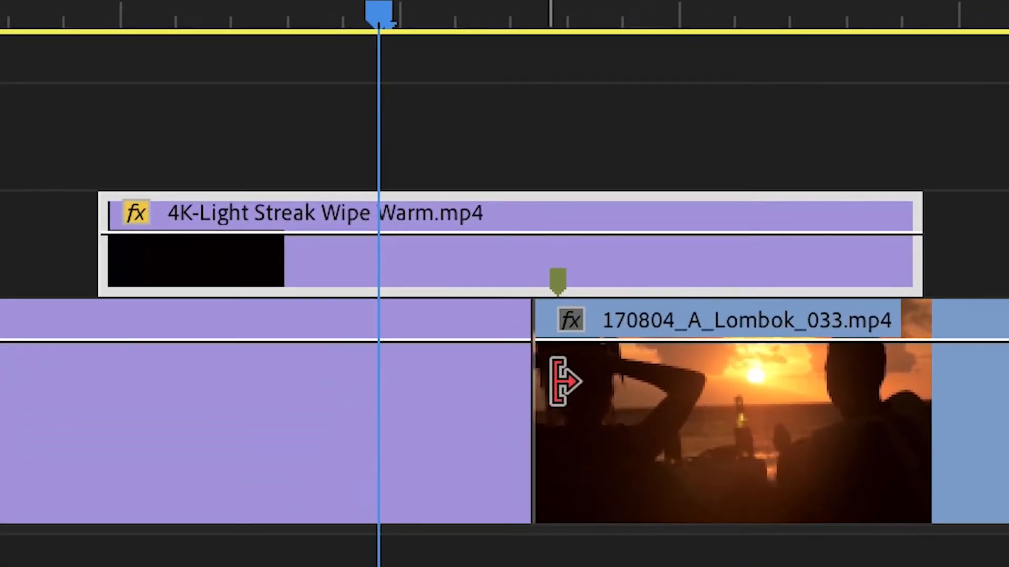
- Move the 4K-Light Streak Wipe Warm clip so its marker lines up with the cut to 170804_A_Lombok_033, and play the transition
left_click_drag(698, 274, 680, 270)
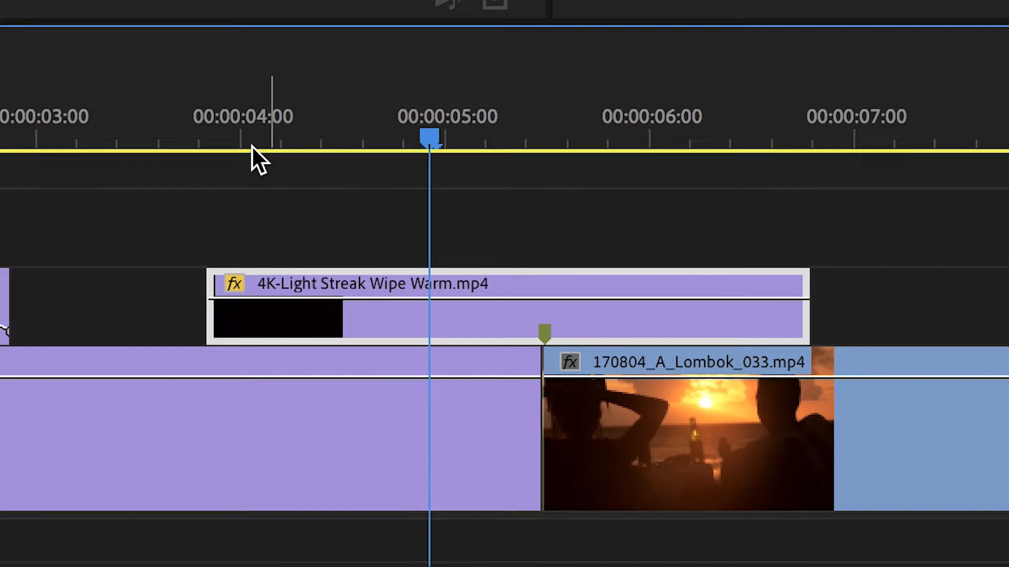
left_click(255, 253)
key("space")
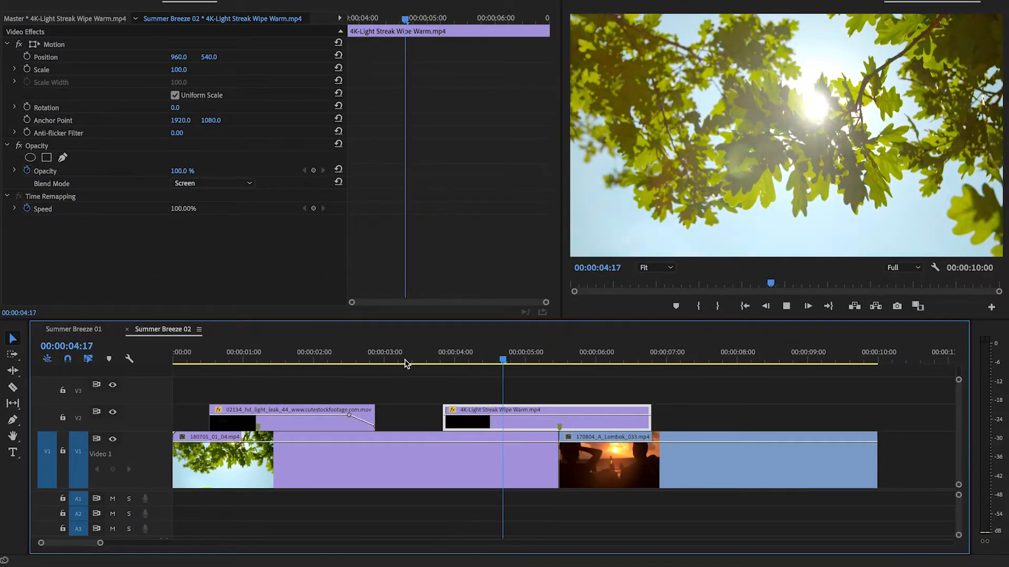
key("space")
left_click(531, 360)
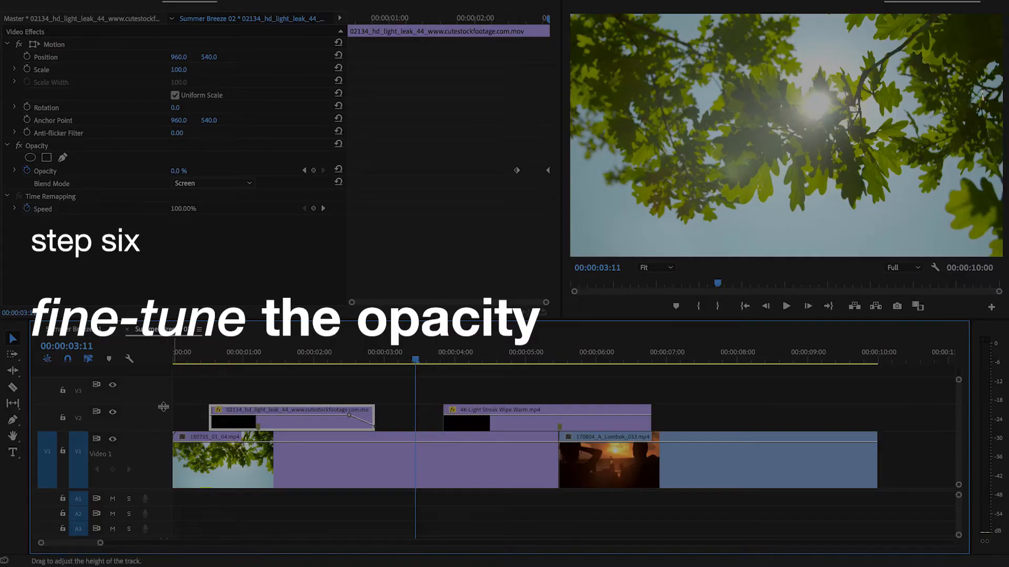
- Increase the height of video track V2 so the opacity lines of the light leak clips are easier to edit
left_click_drag(164, 407, 163, 394)
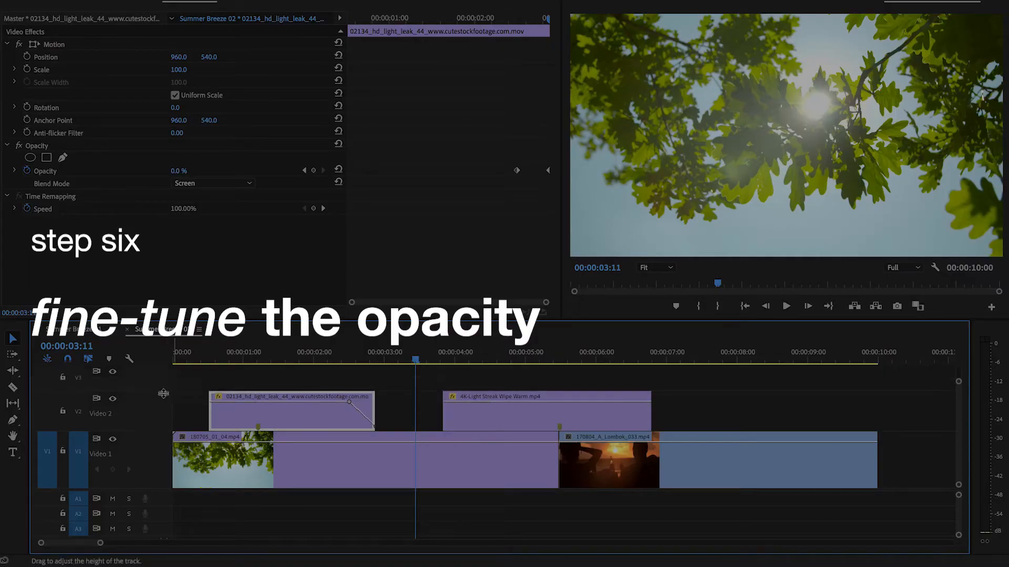
left_click_drag(153, 492, 153, 505)
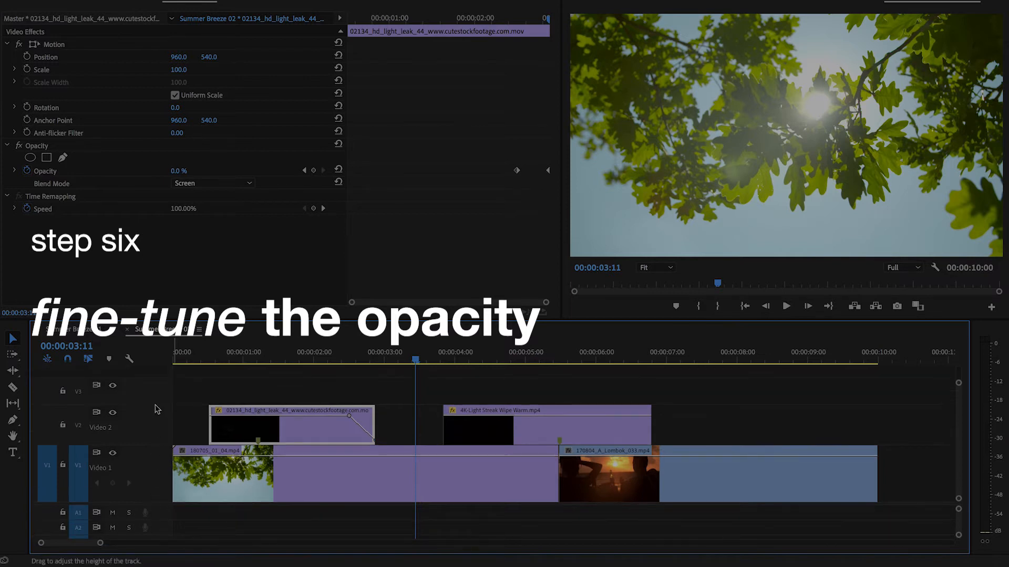
left_click_drag(158, 407, 158, 395)
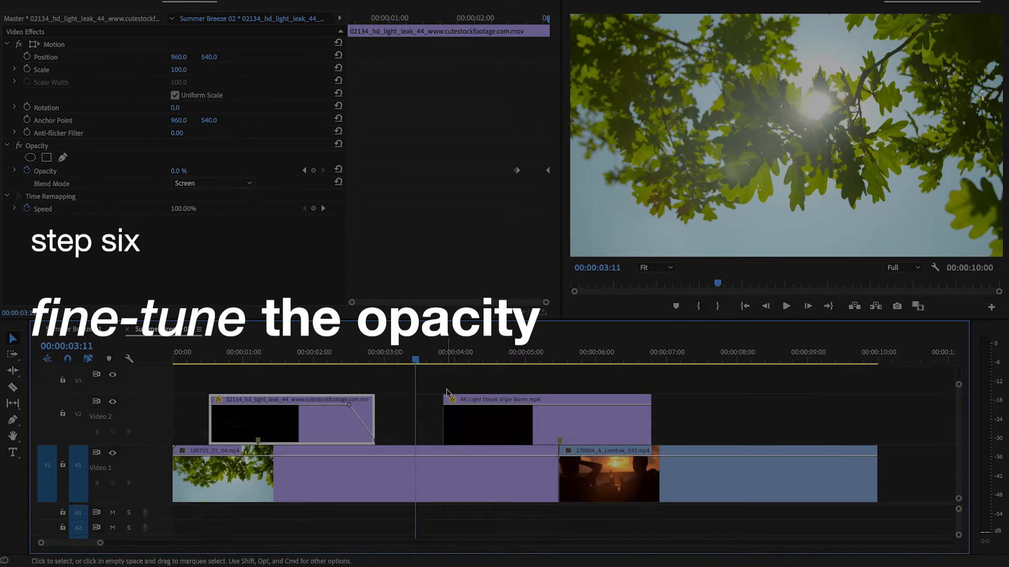
- Select the 4K-Light Streak Wipe Warm clip and review how its light streak covers the cut
left_click(549, 355)
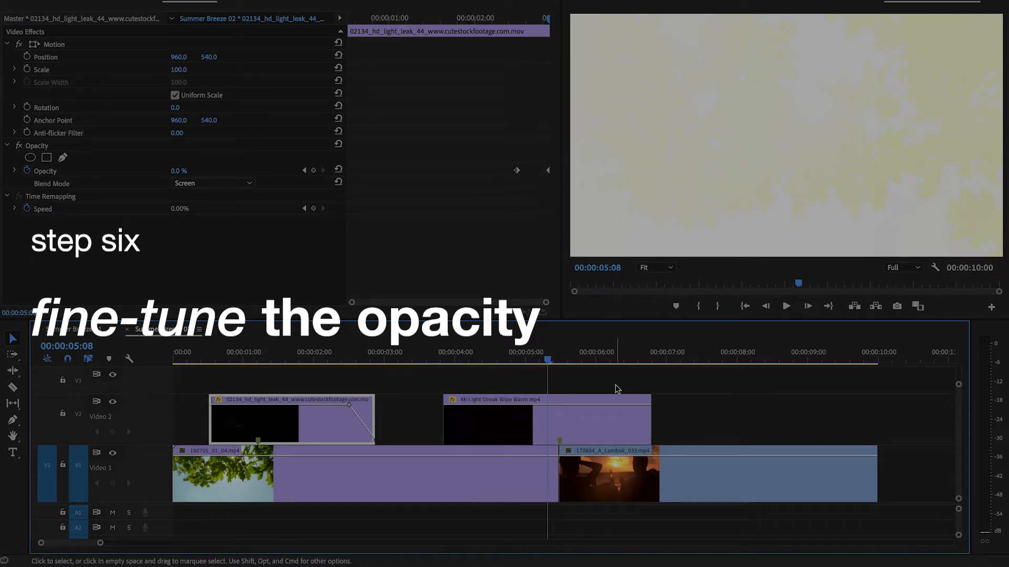
left_click(529, 433)
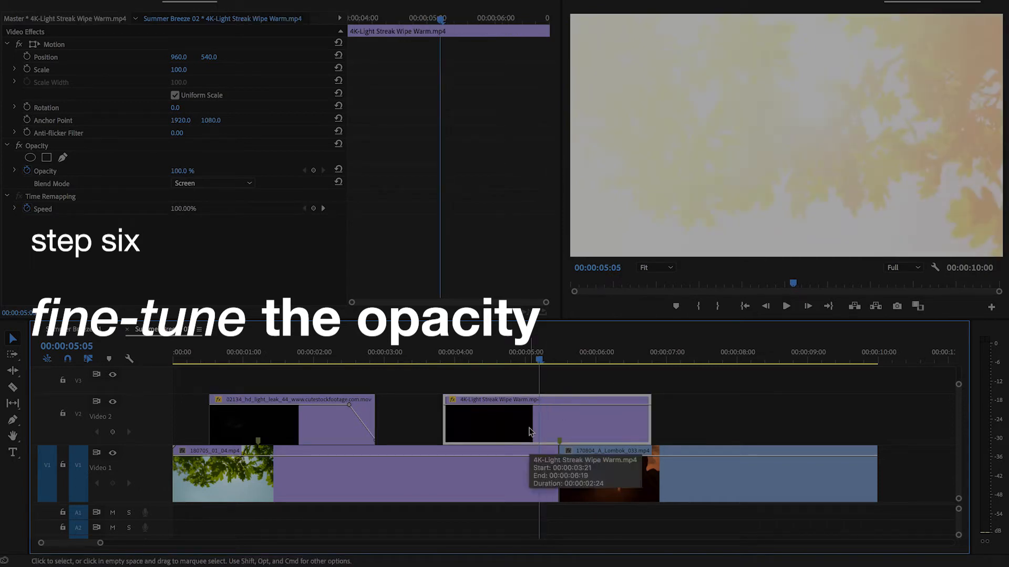
left_click(512, 359)
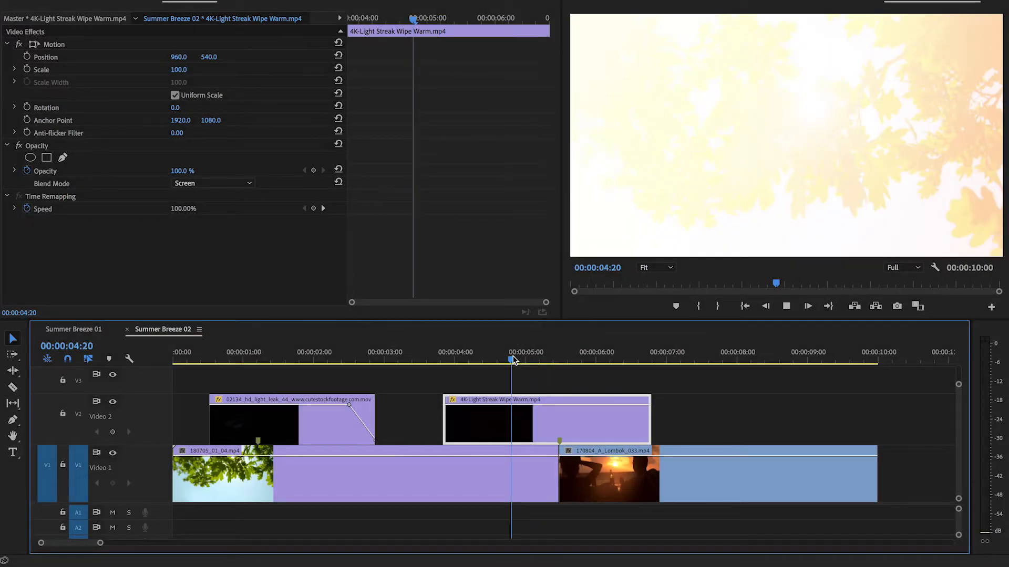
key("space")
left_click_drag(567, 359, 547, 359)
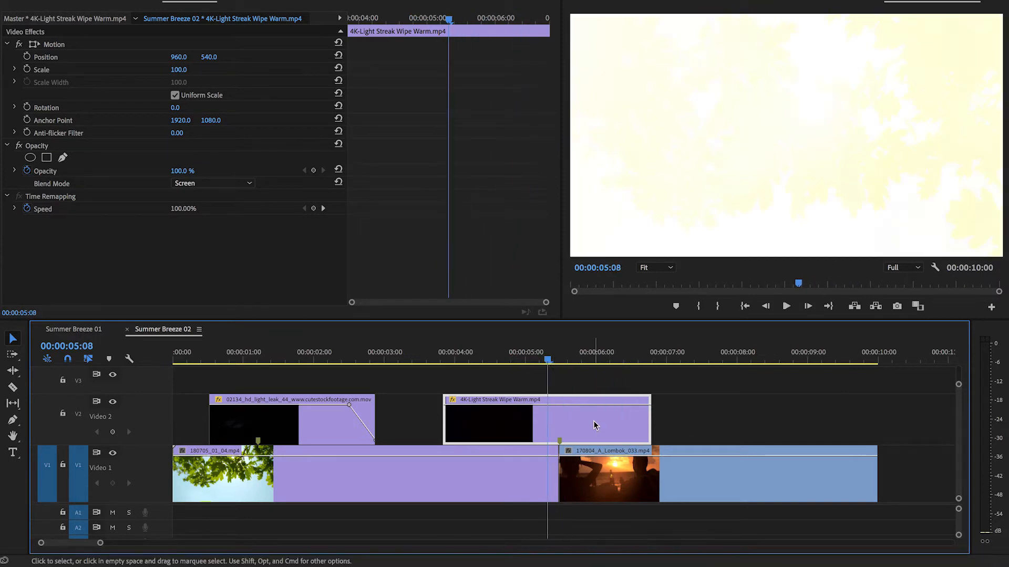
- Keyframe the 4K-Light Streak Wipe Warm opacity with the Pen tool: full at the marker, about 40% before it and about 37% after it
key("equal")
key("p")
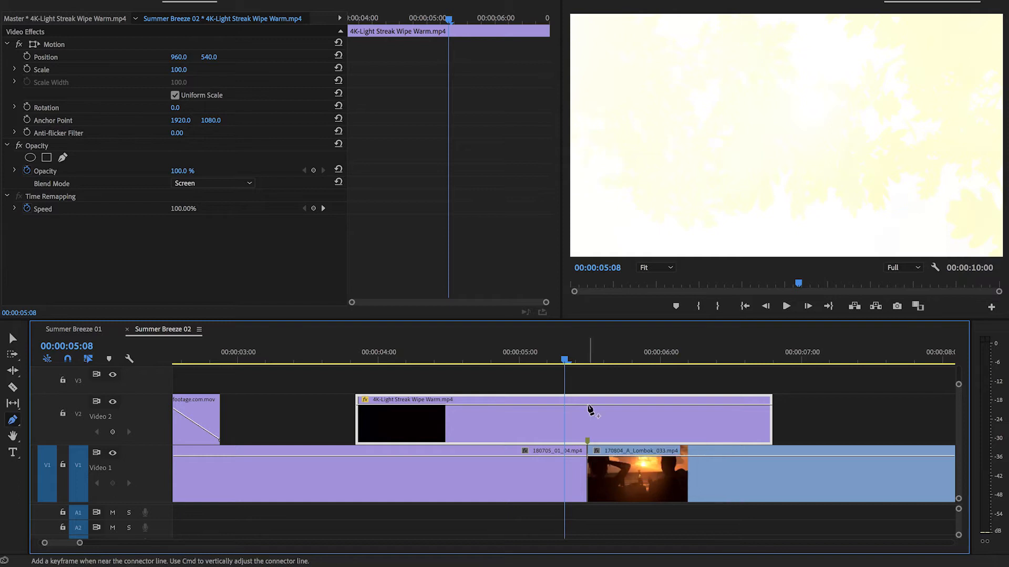
left_click(587, 404)
left_click_drag(565, 404, 529, 424)
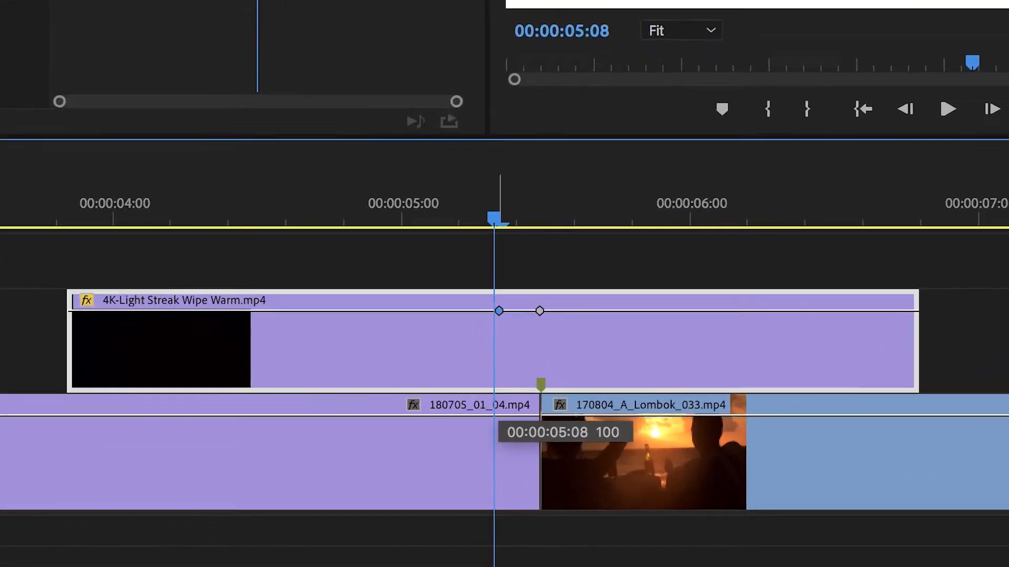
left_click_drag(329, 284, 306, 288)
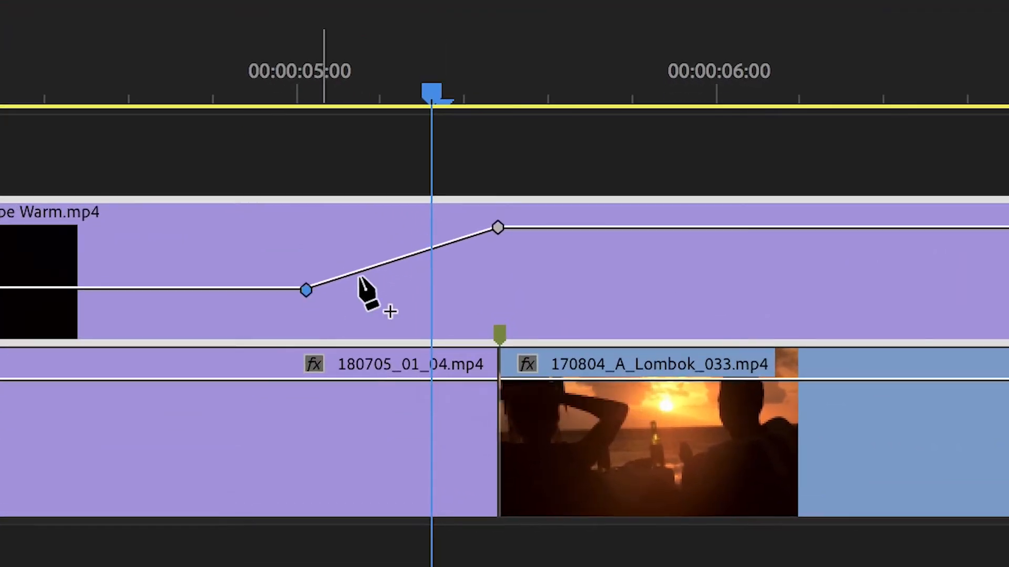
left_click_drag(546, 227, 645, 292)
key("Left")
key("Left")
key("Left")
key("Left")
key("Left")
key("Left")
key("Left")
key("Left")
key("Left")
key("Left")
key("Left")
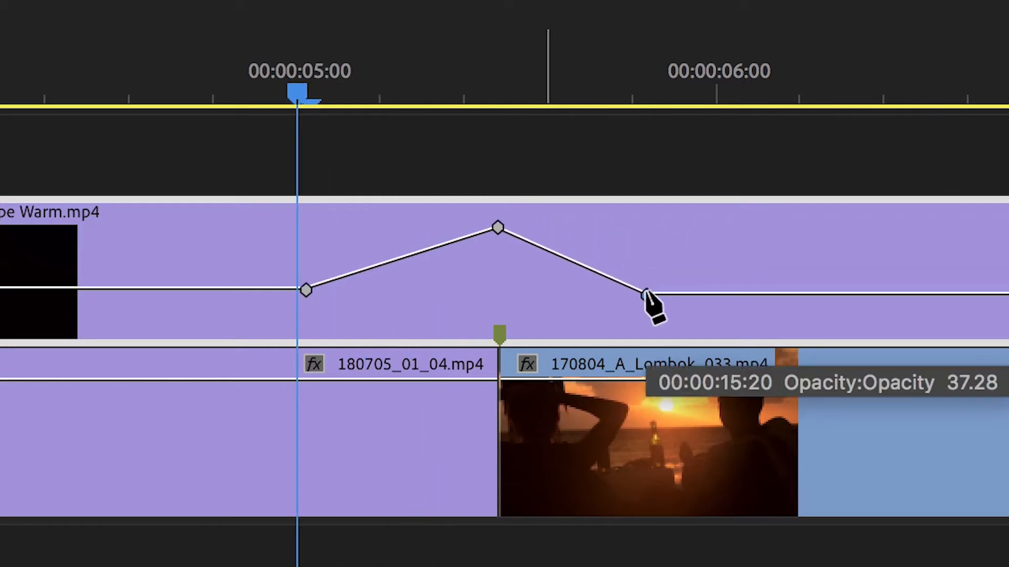
- Play the light streak transition from before the cut to check its keyframed opacity
left_click(3, 149)
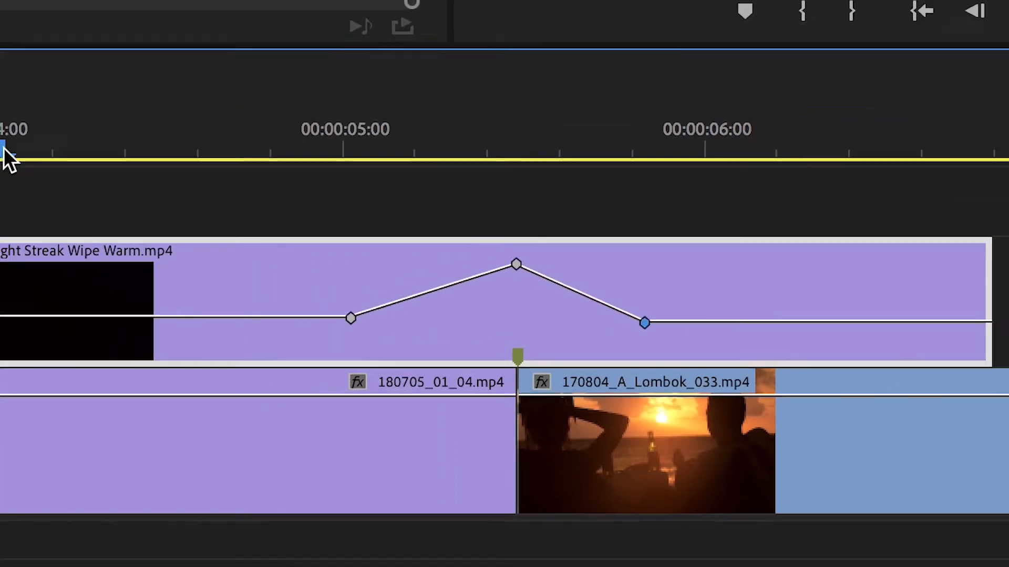
left_click_drag(3, 149, 124, 267)
key("space")
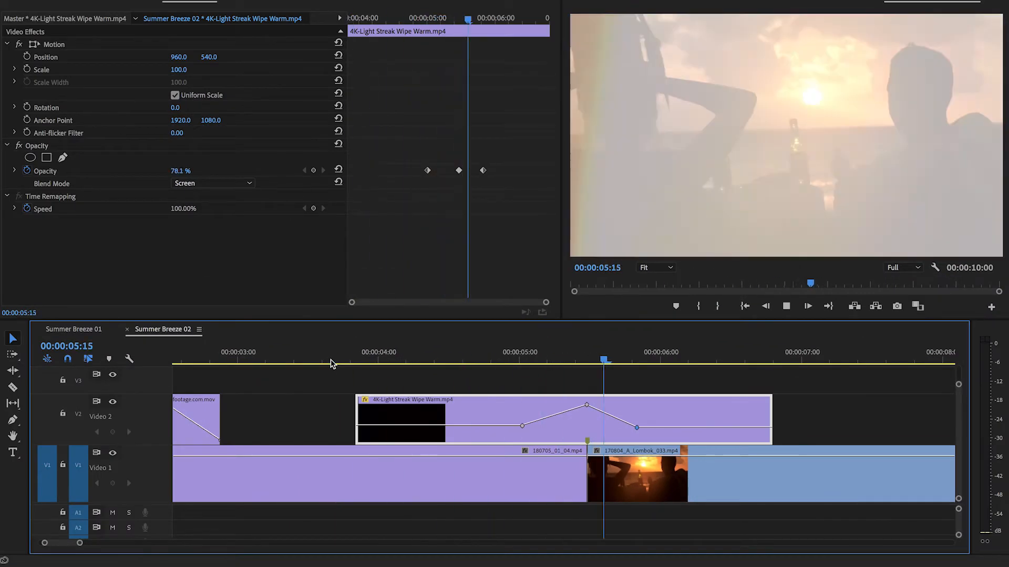
key("space")
left_click(442, 357)
key("space")
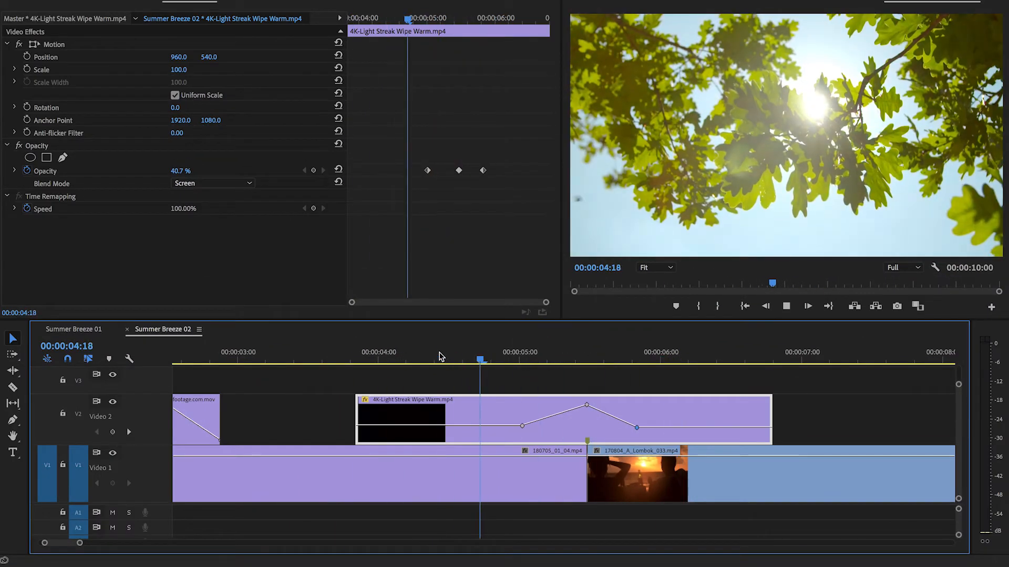
key("space")
- Add opacity keyframes that fade the 4K-Light Streak Wipe Warm clip in from 0% at its start and out to 0% at its end, and play it
key("p")
left_click(732, 427)
left_click_drag(771, 428, 771, 440)
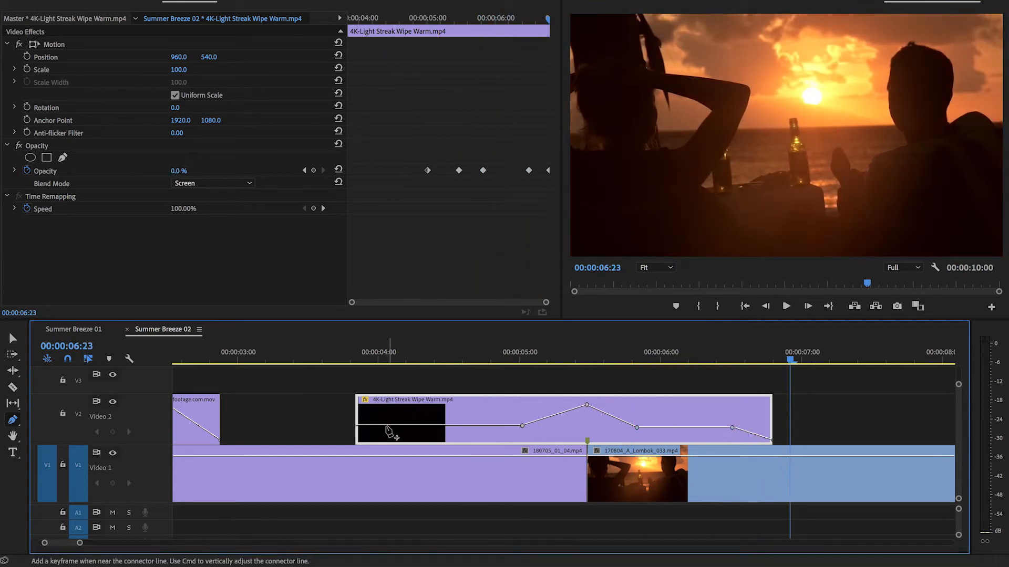
left_click_drag(357, 424, 358, 440)
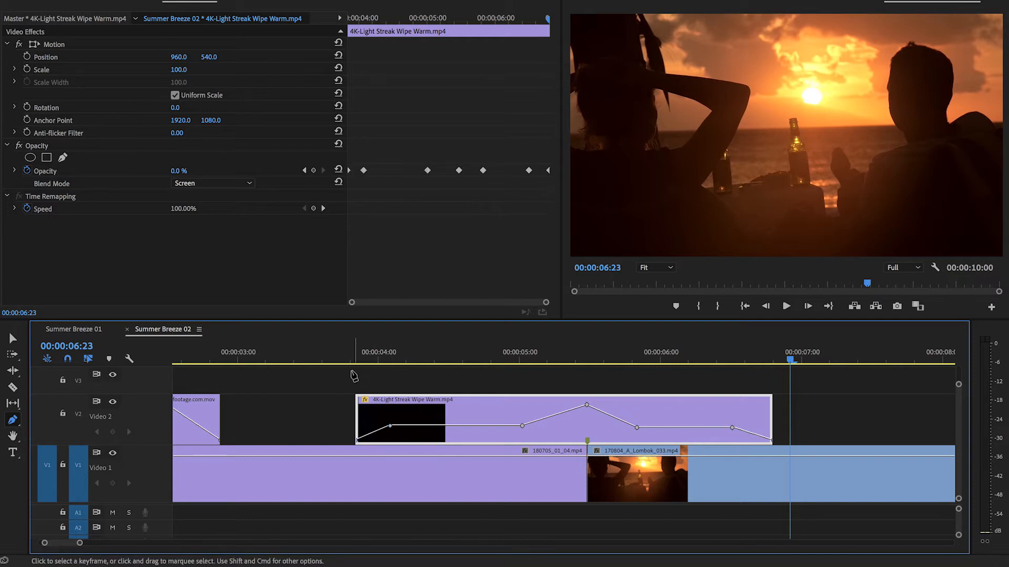
left_click(339, 361)
key("v")
key("space")
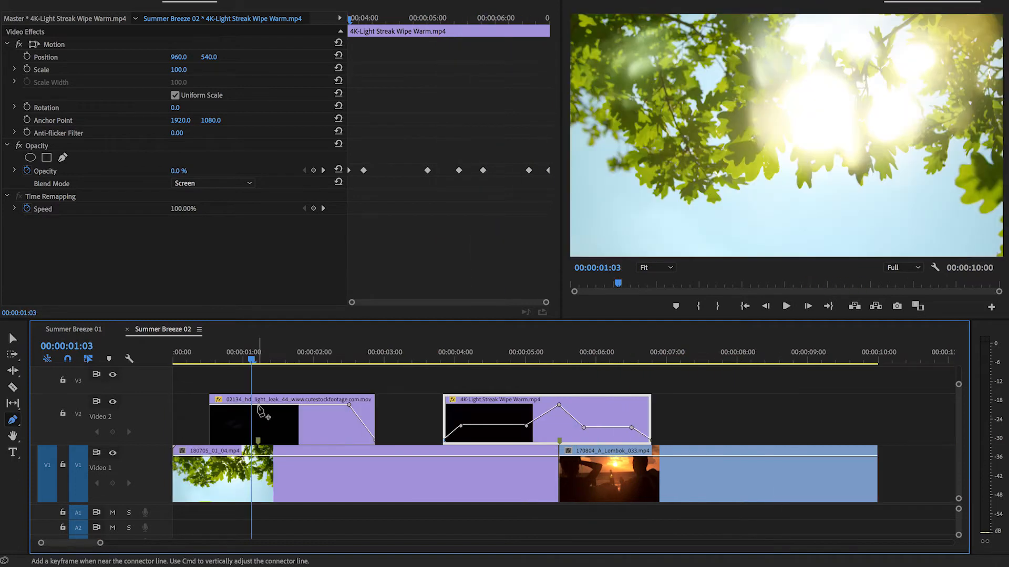
- Keyframe the 02134_hd_light_leak_44 clip's opacity to rise from 0% at its start to 100% at its marker, and play it
key("=")
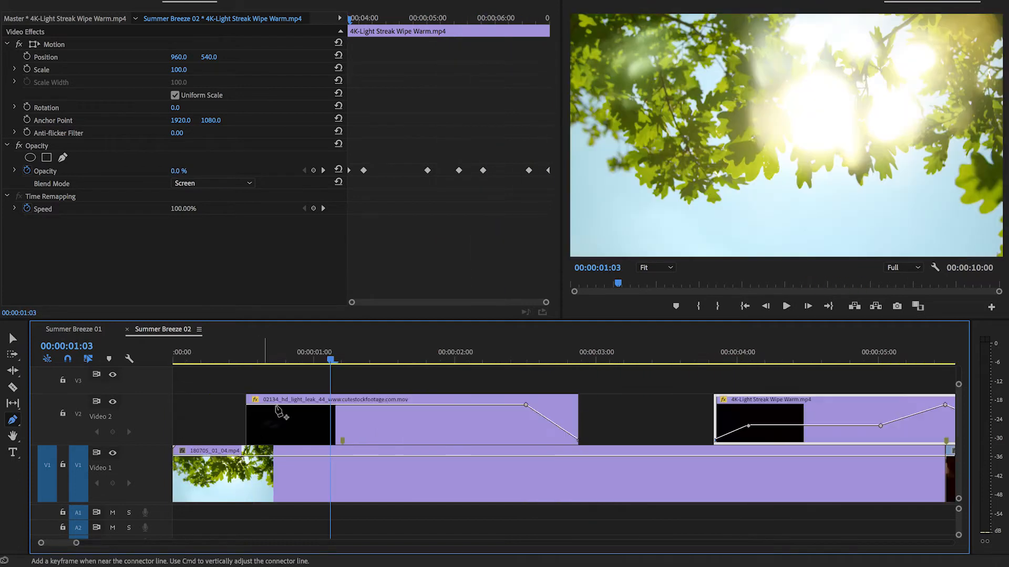
left_click(343, 407)
left_click_drag(332, 409, 216, 464)
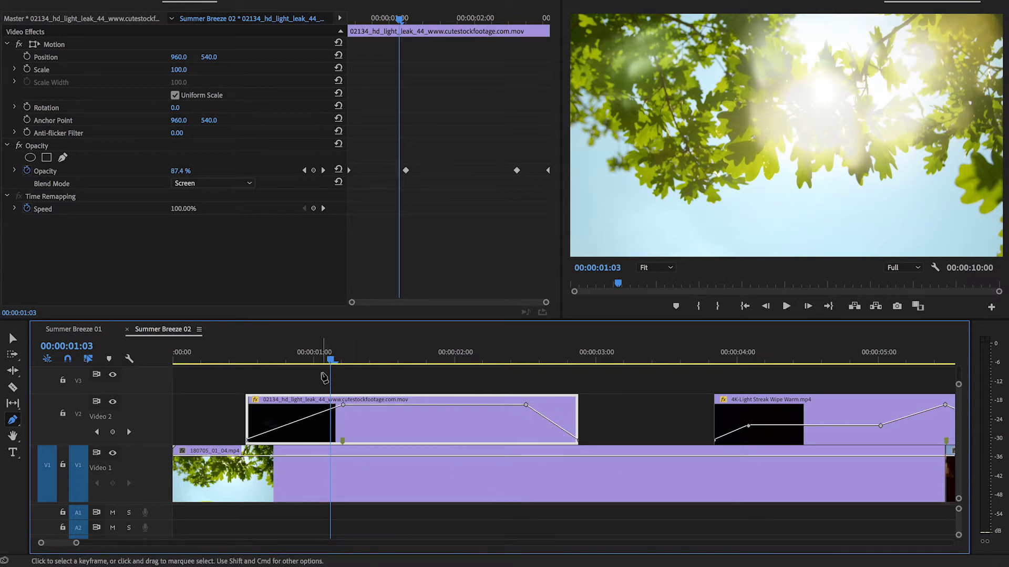
left_click_drag(316, 360, 200, 358)
key("v")
key("space")
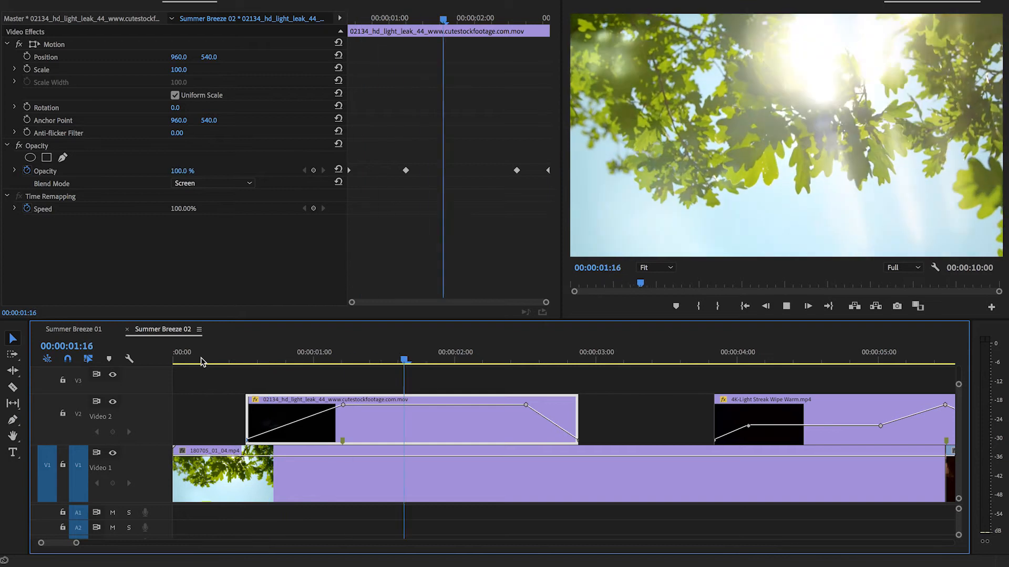
key("space")
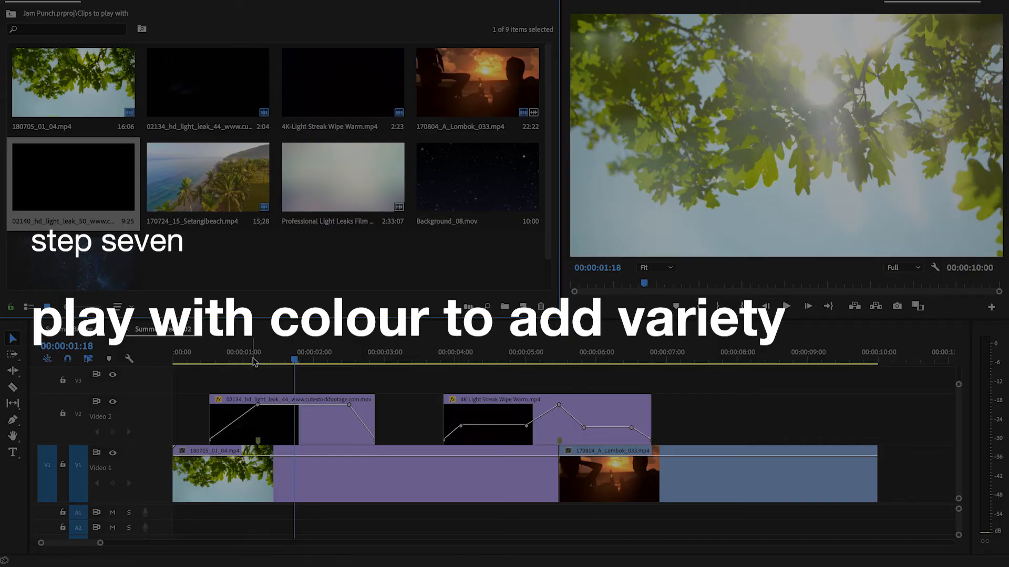
- Save the project and move through the sequence to the bright flash of the first light leak
left_click(253, 362)
key("super+s")
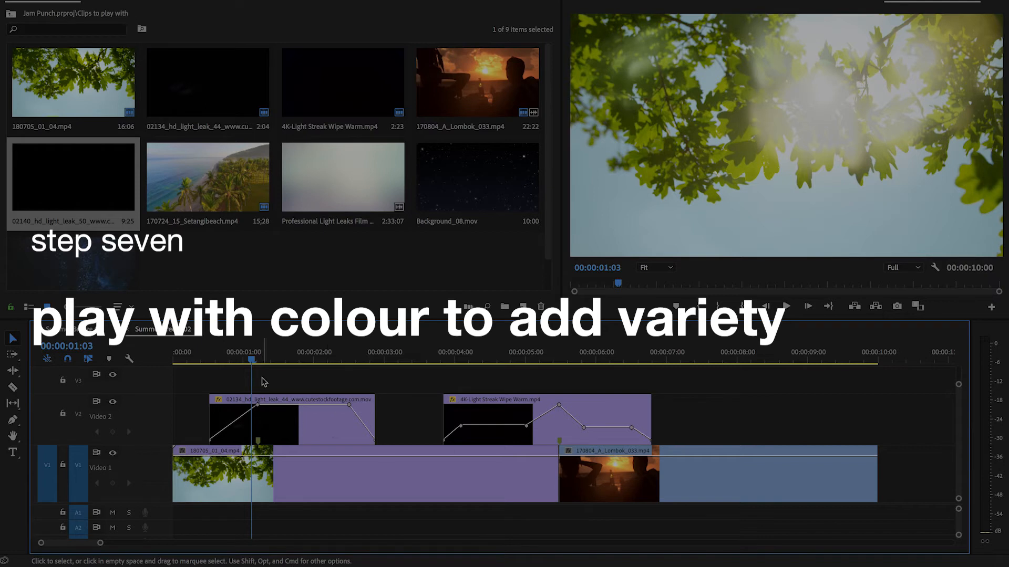
key("space")
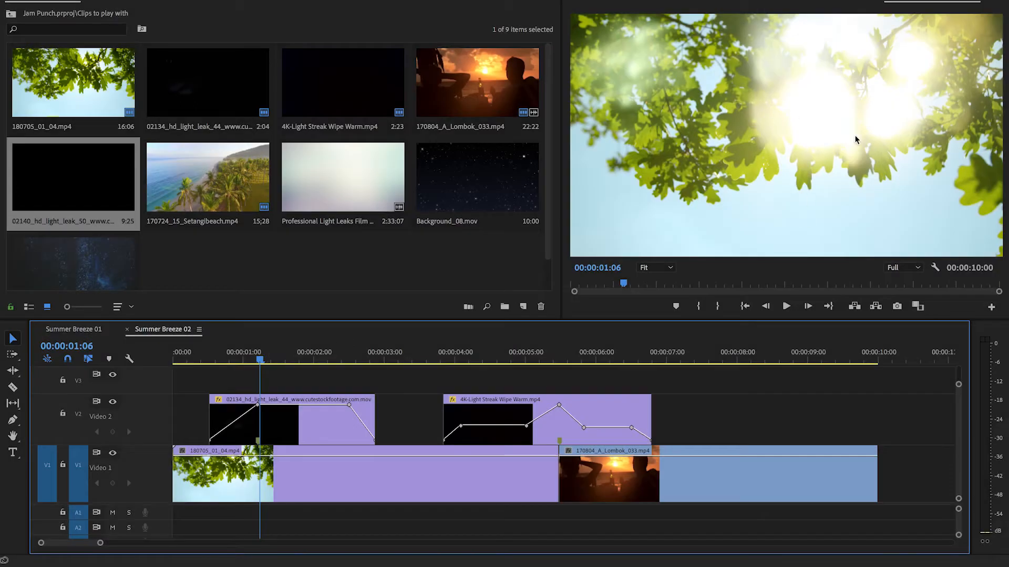
- Open the Lumetri Color Basic Correction settings of the 02134_hd_light_leak_44 clip and examine the frames around its bright flash
double_click(288, 418)
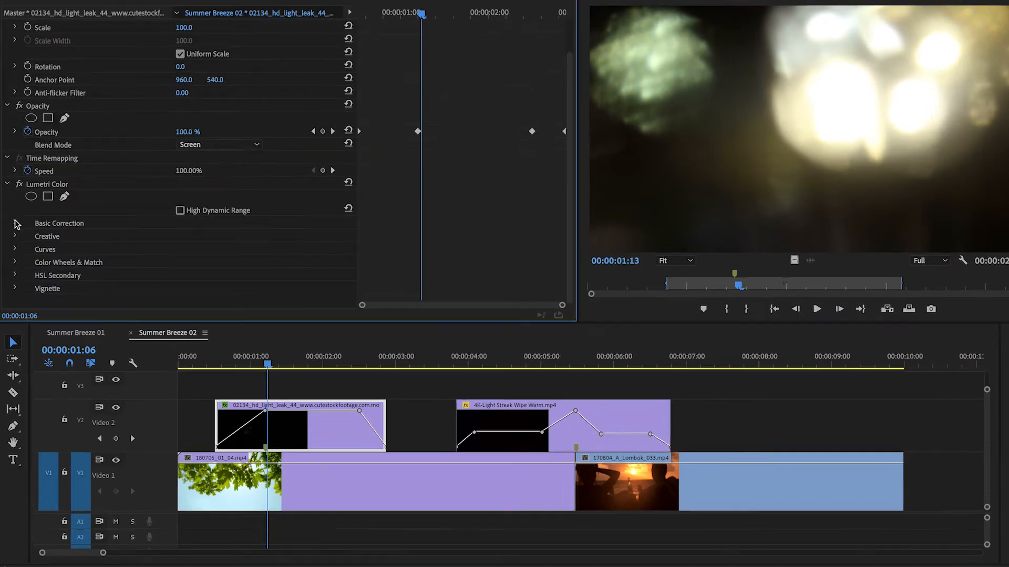
left_click(14, 221)
scroll(349, 218, "down", 10)
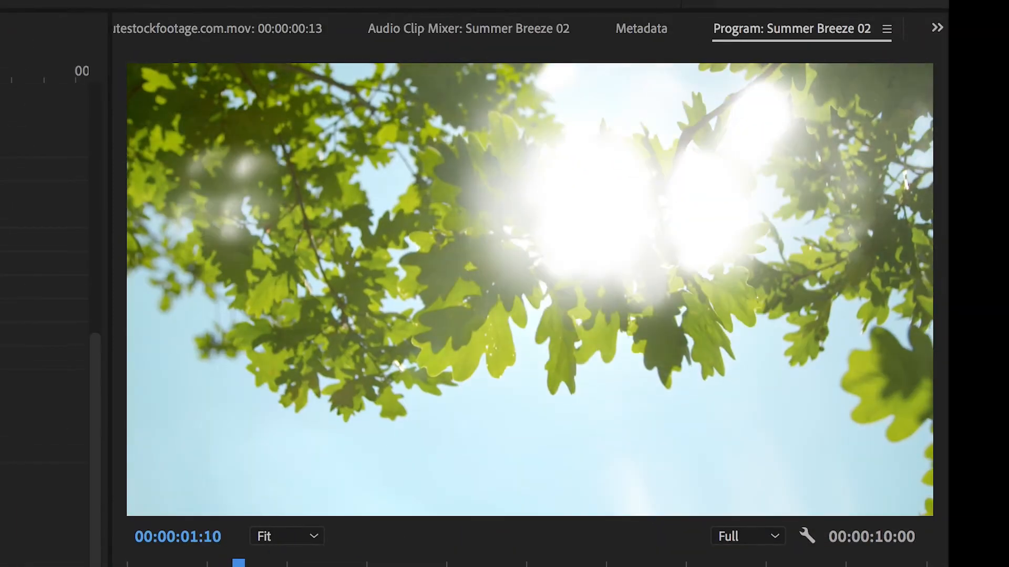
key("Left")
key("Left")
key("Left")
key("Left")
key("Left")
key("Left")
key("Left")
key("Left")
key("Left")
key("Left")
key("Right")
key("Right")
key("Right")
key("Right")
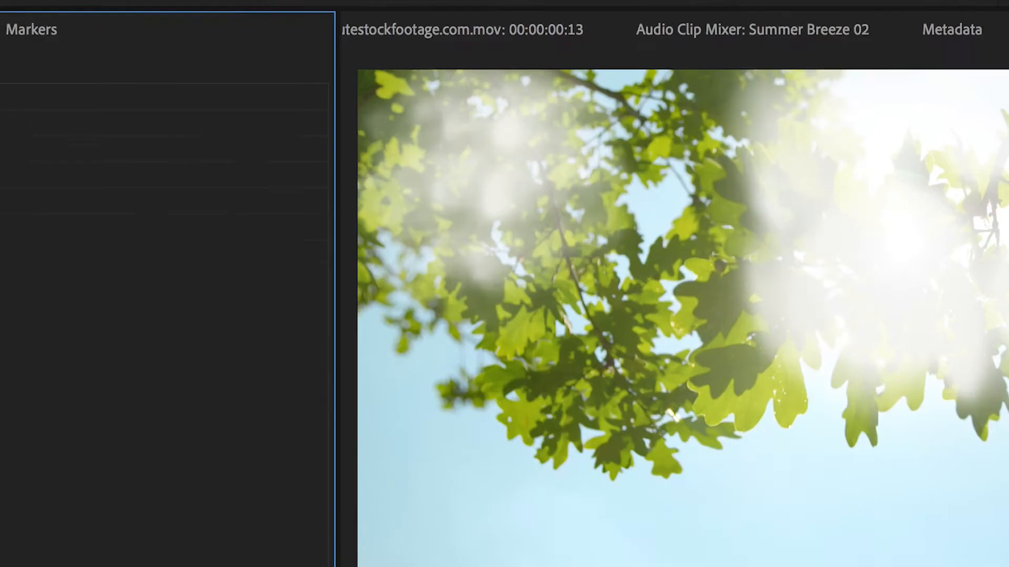
- Find the Tint effect, apply it to the 02134_hd_light_leak_44 clip and show its settings with Lumetri Color collapsed
type("tint")
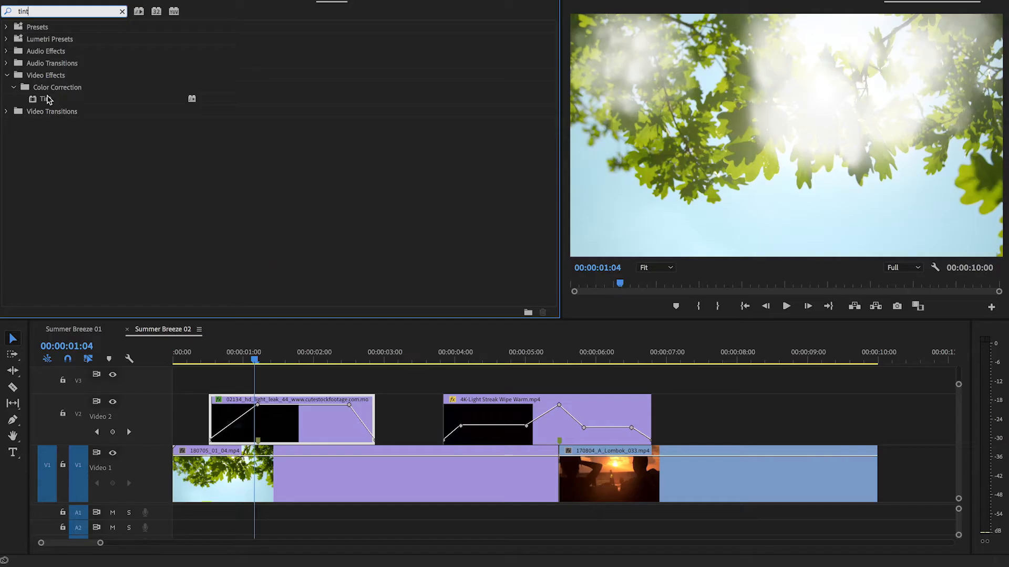
left_click_drag(47, 100, 285, 433)
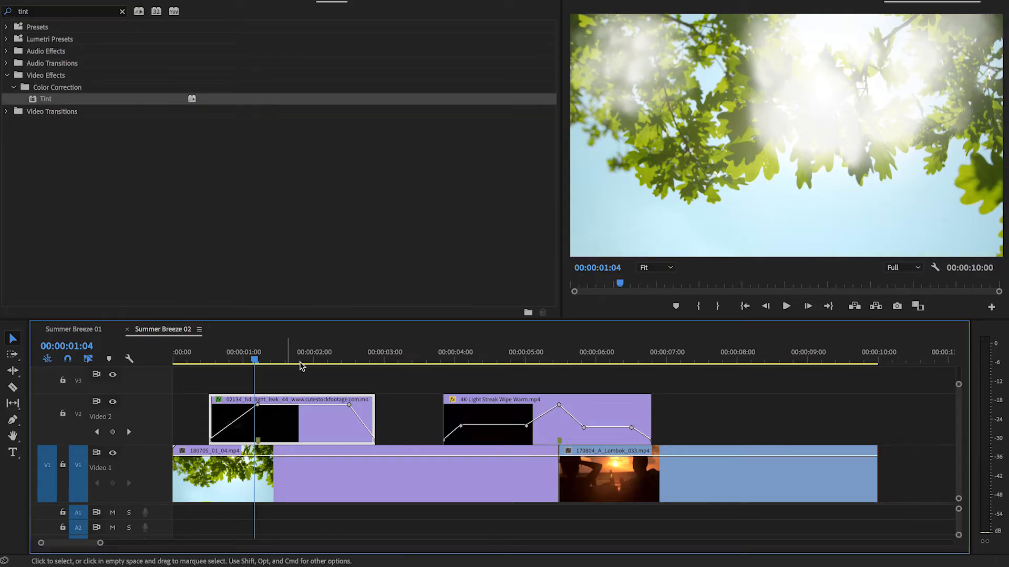
left_click(184, 4)
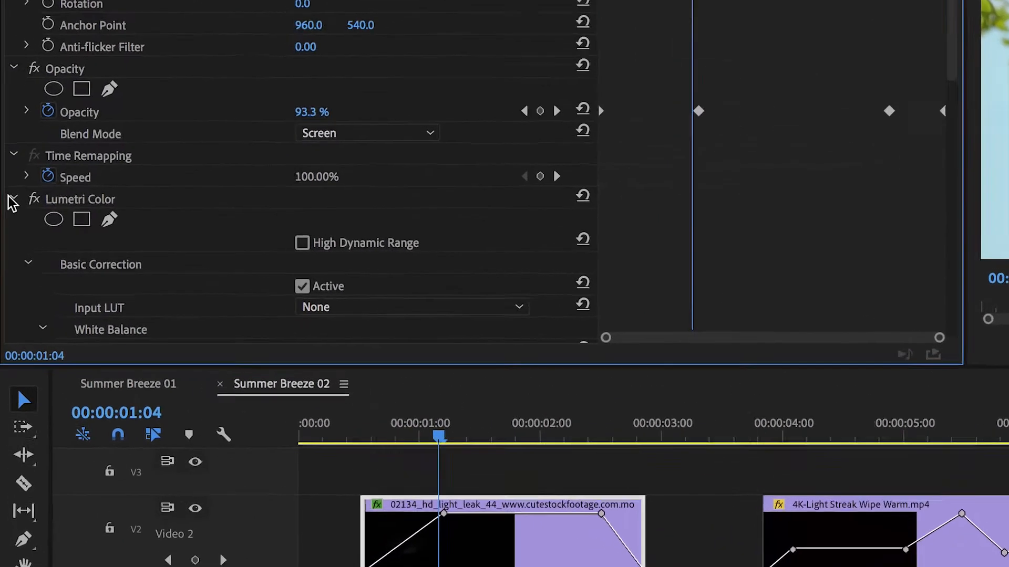
left_click(9, 214)
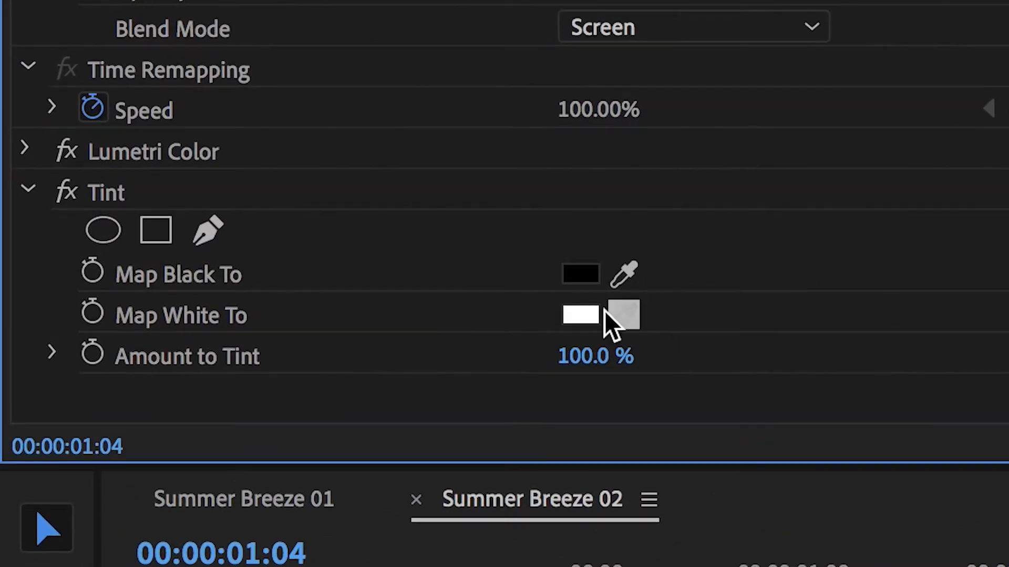
- Set the Tint effect's Map White To colour to teal 1393A8
left_click(579, 314)
left_click(551, 328)
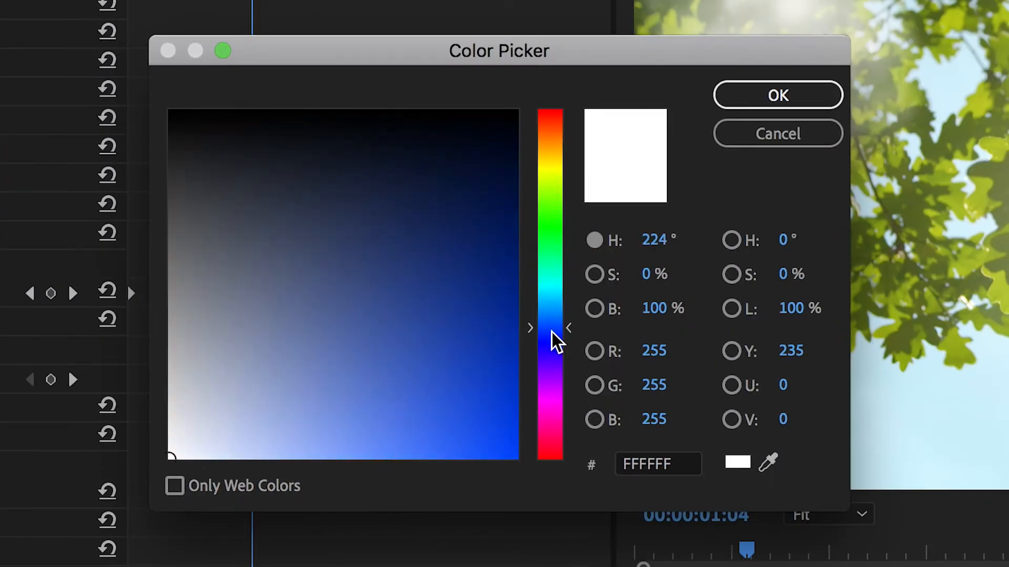
left_click_drag(552, 331, 554, 307)
mouse_move(475, 365)
left_mouse_down()
mouse_move(409, 383)
mouse_move(462, 360)
left_mouse_up()
left_click(545, 299)
left_click_drag(545, 298, 546, 293)
left_click(479, 341)
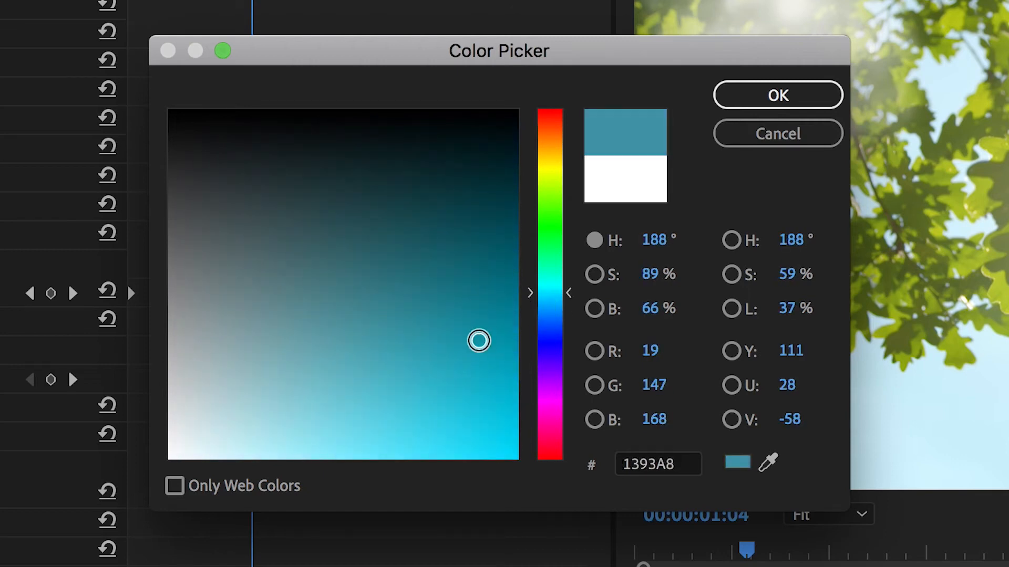
left_click(741, 88)
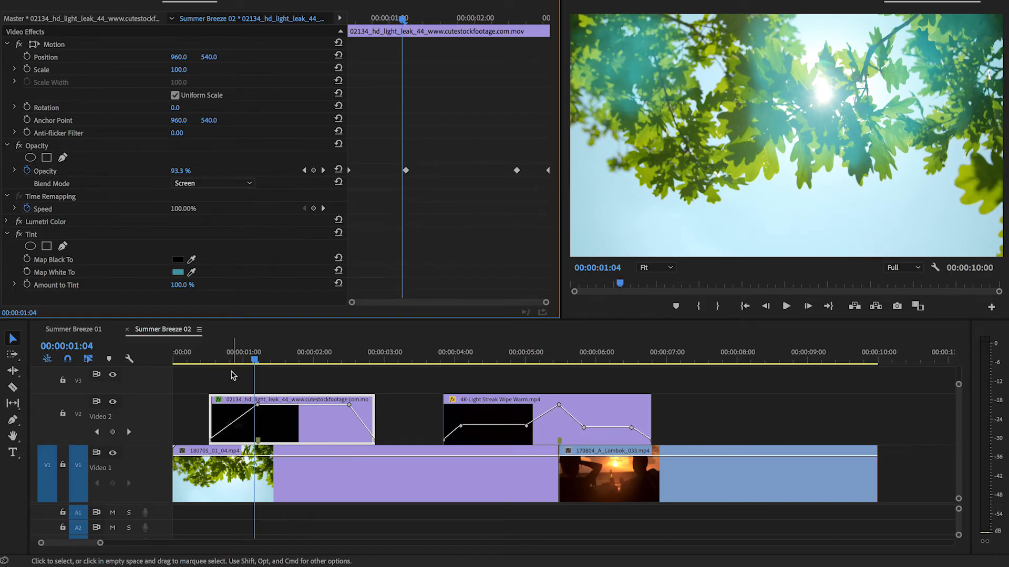
- Play and scrub through the teal-tinted light leak over the leaf footage to check its colour
left_click(187, 353)
key("space")
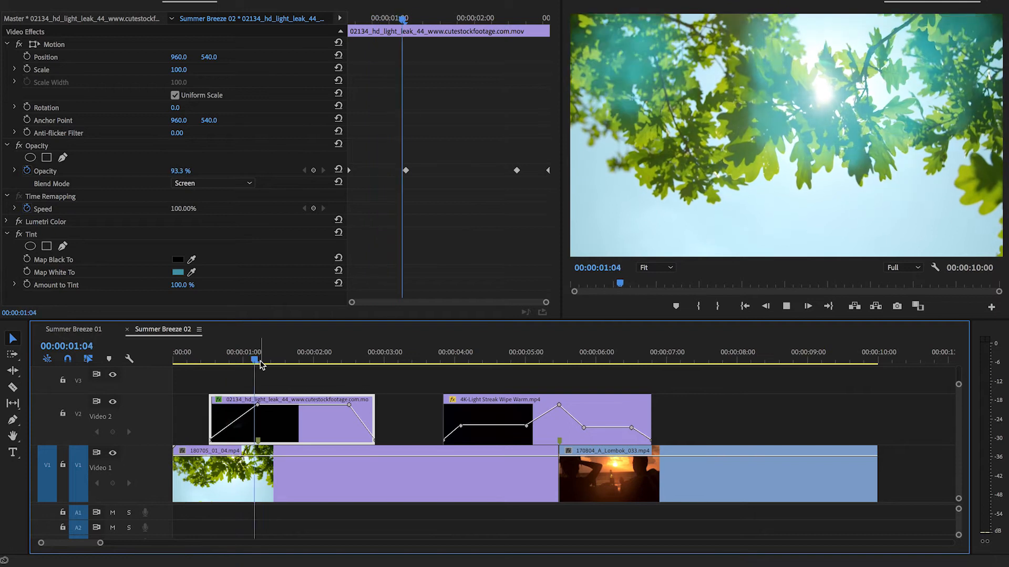
key("space")
left_click_drag(274, 362, 235, 361)
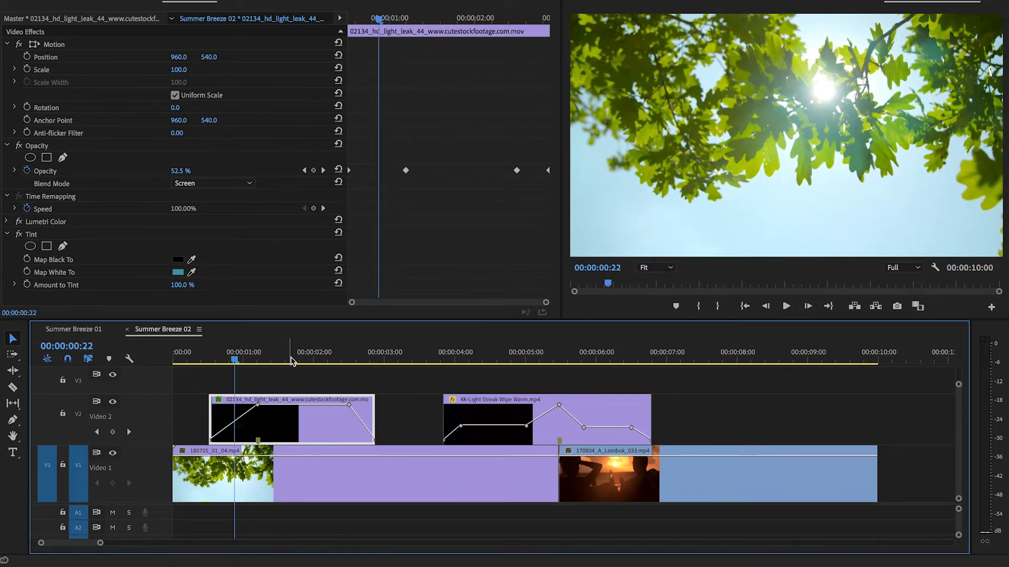
left_click(249, 361)
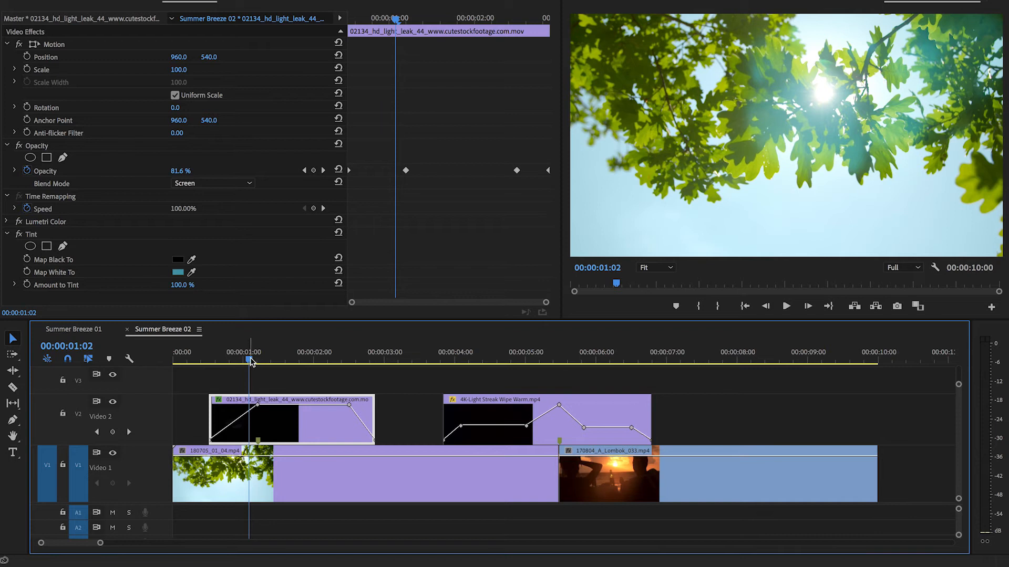
left_click(218, 361)
key("space")
key("space")
left_click_drag(232, 359, 258, 355)
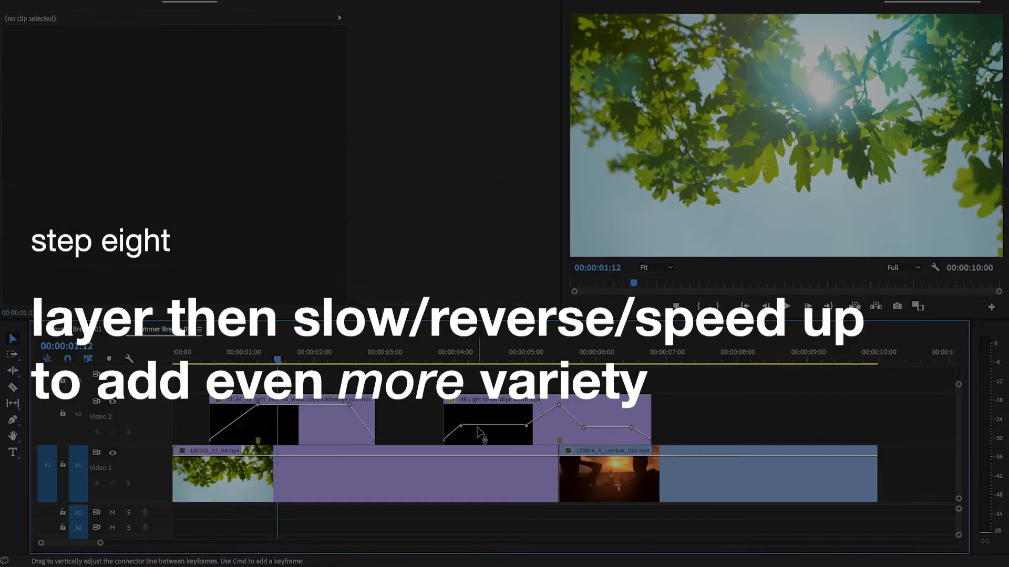
key("space")
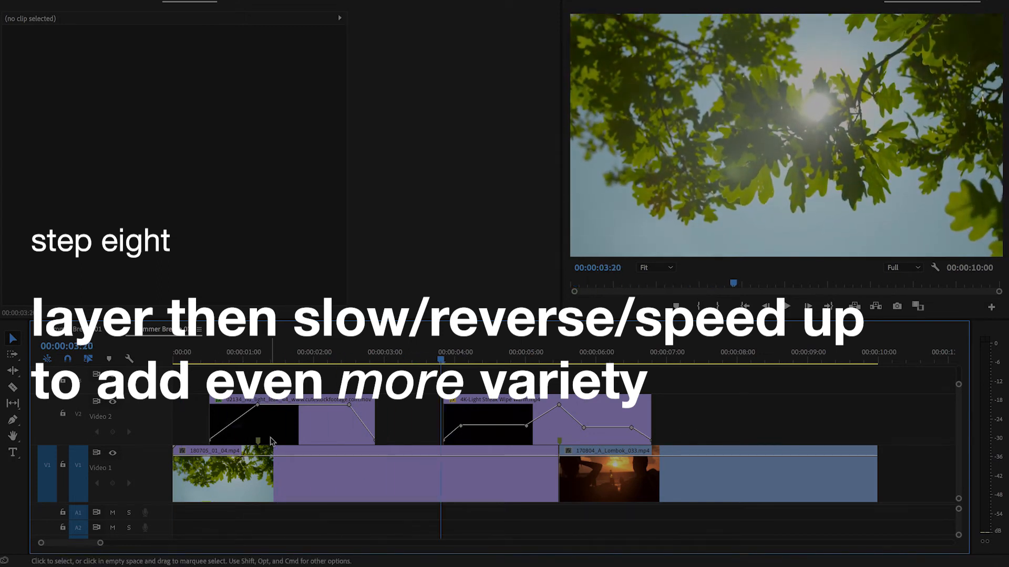
- Layer three staggered copies of the 02134_hd_light_leak_44 clip on V3, V4 and V5 and play the combined effect
double_click(167, 484)
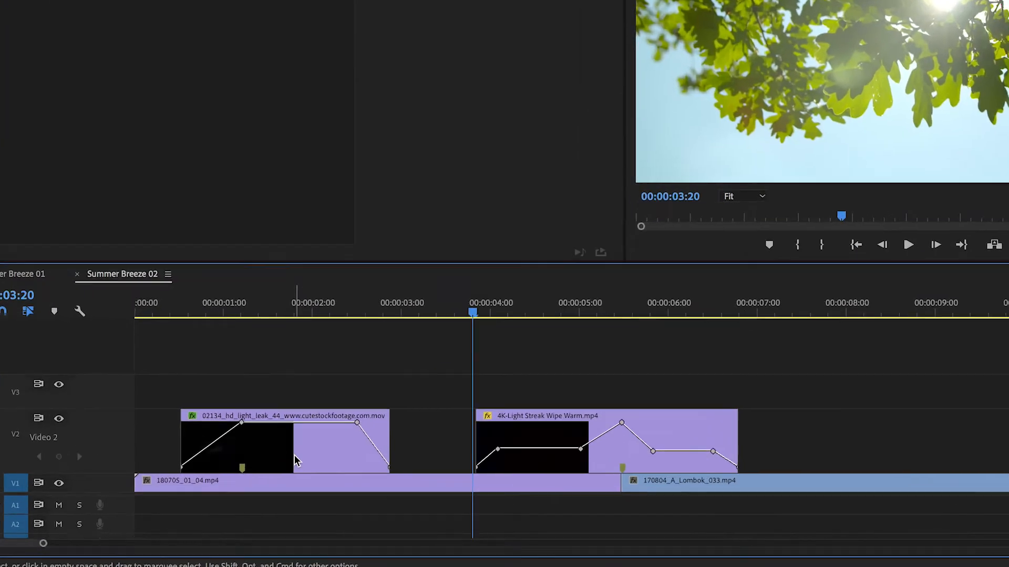
left_click_drag(302, 472, 342, 418)
left_click(332, 422)
left_click_drag(351, 259, 503, 178)
left_click(93, 108)
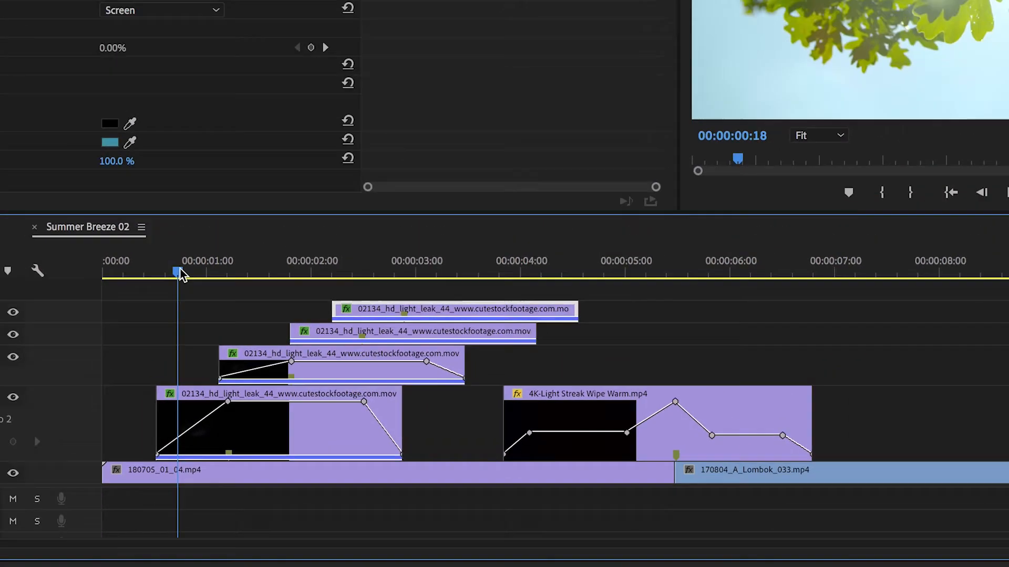
key("space")
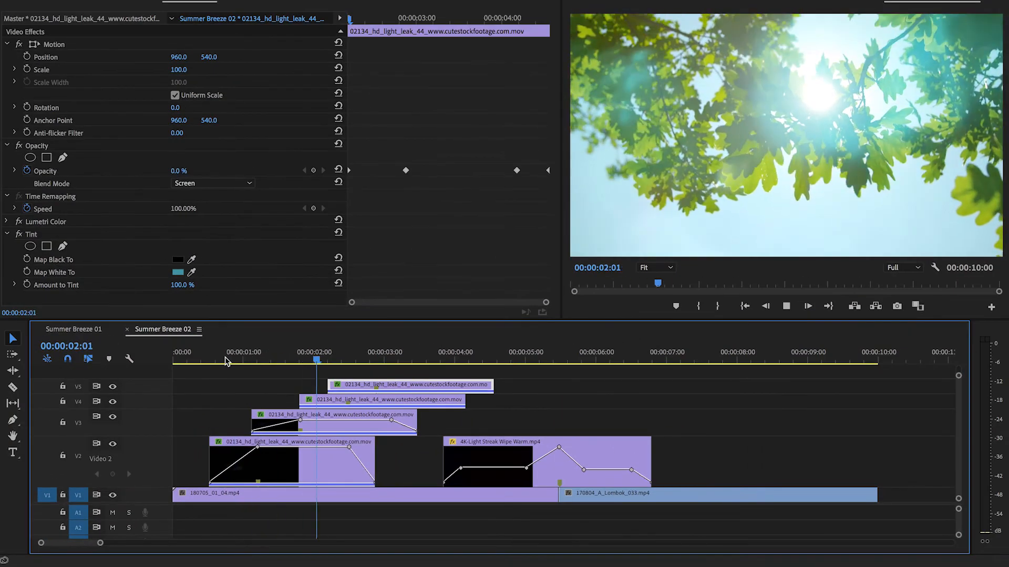
key("space")
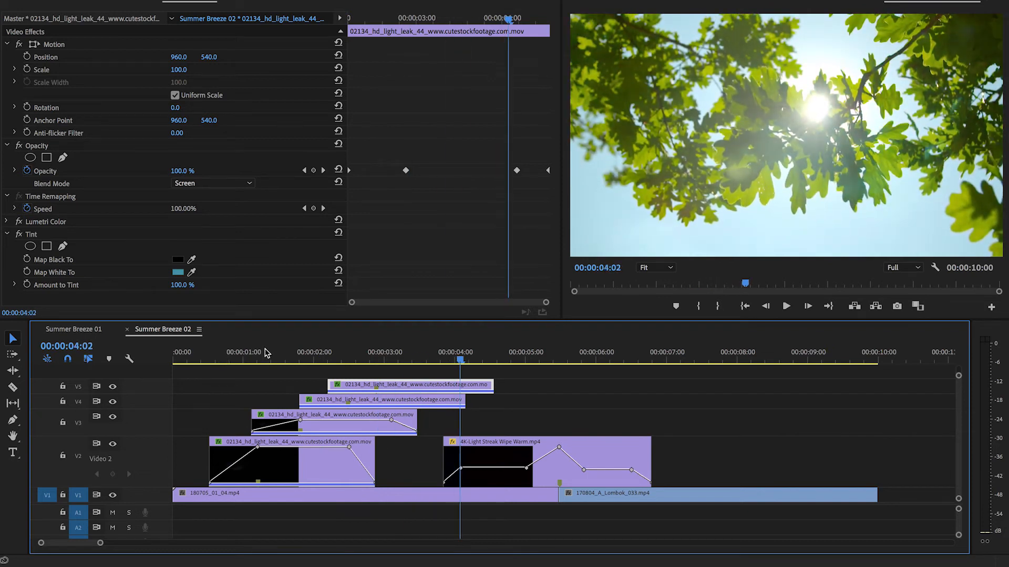
key("space")
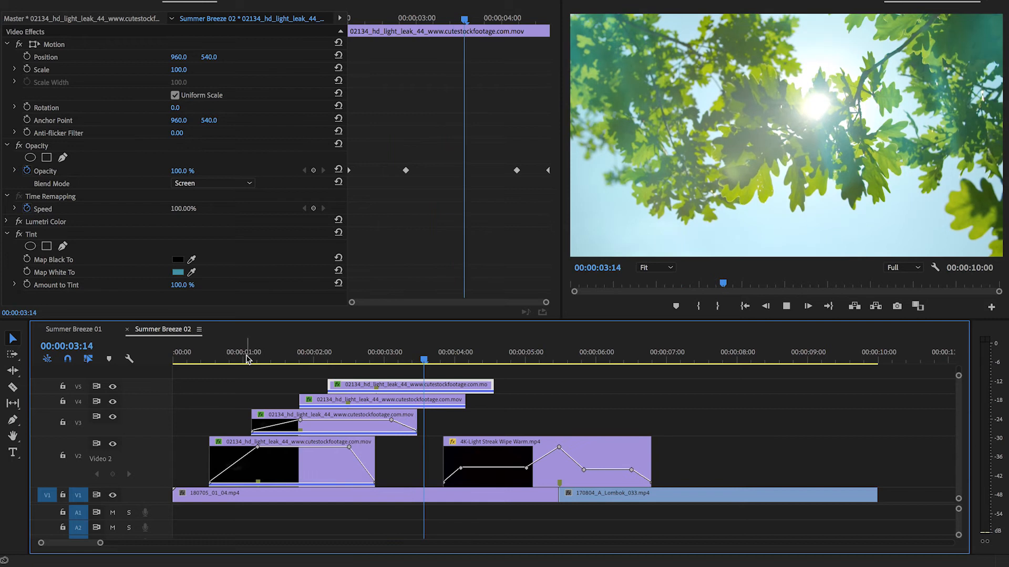
- Delete the three staggered light leak copies and place one fresh copy on V3 directly above the original
left_click_drag(535, 378, 338, 421)
key("Delete")
left_click_drag(306, 457, 301, 428)
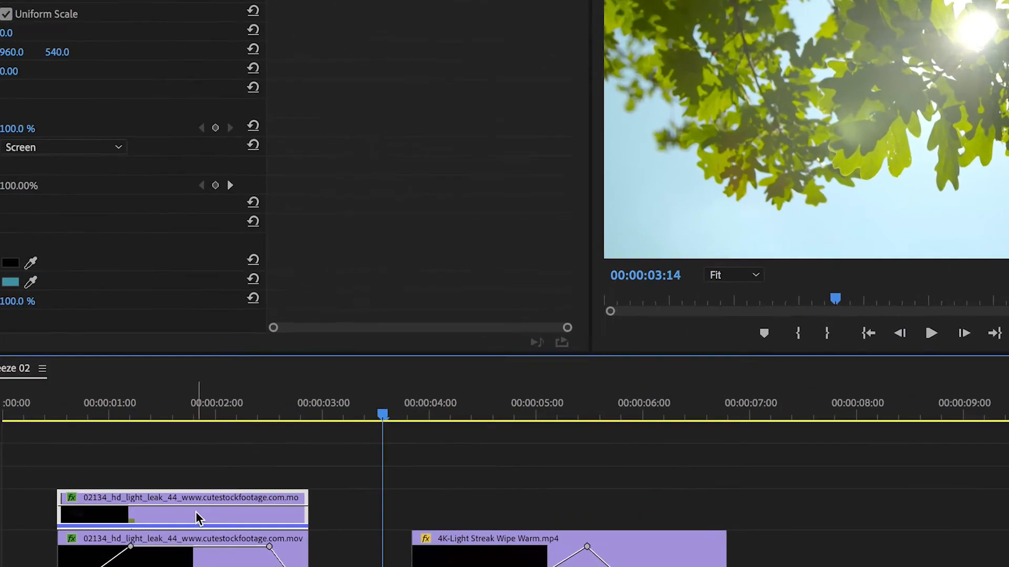
- Reverse the V3 light leak copy at 50% speed, shift it to start at about 00:00:01:09, and play it
key("super+r")
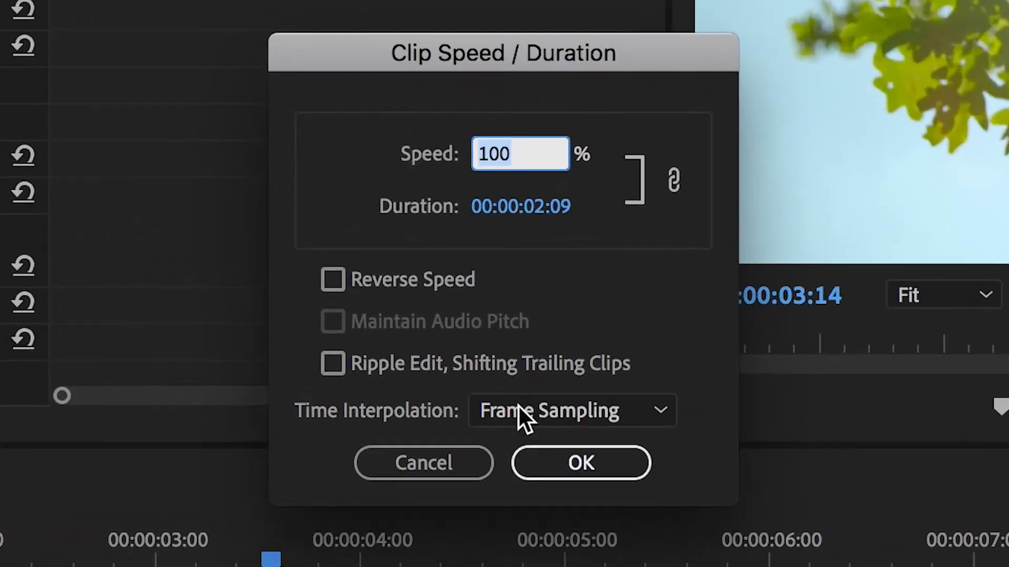
left_click(359, 276)
left_click(494, 155)
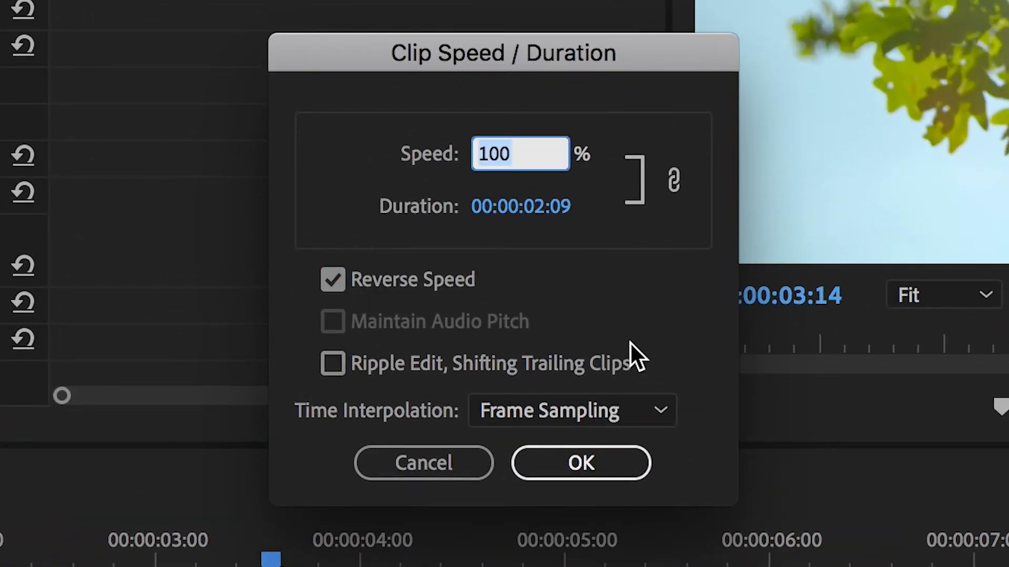
type("50")
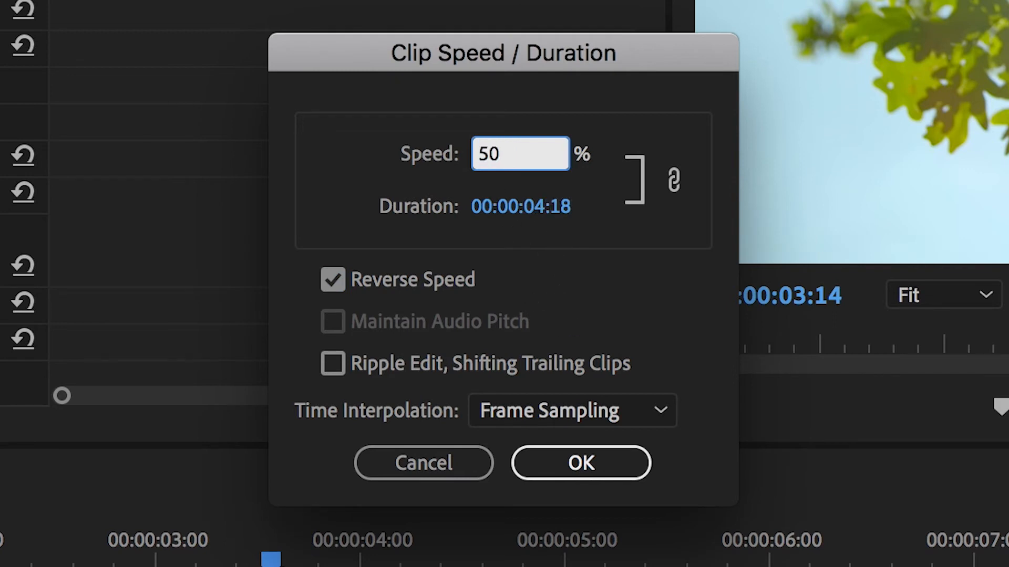
key("Return")
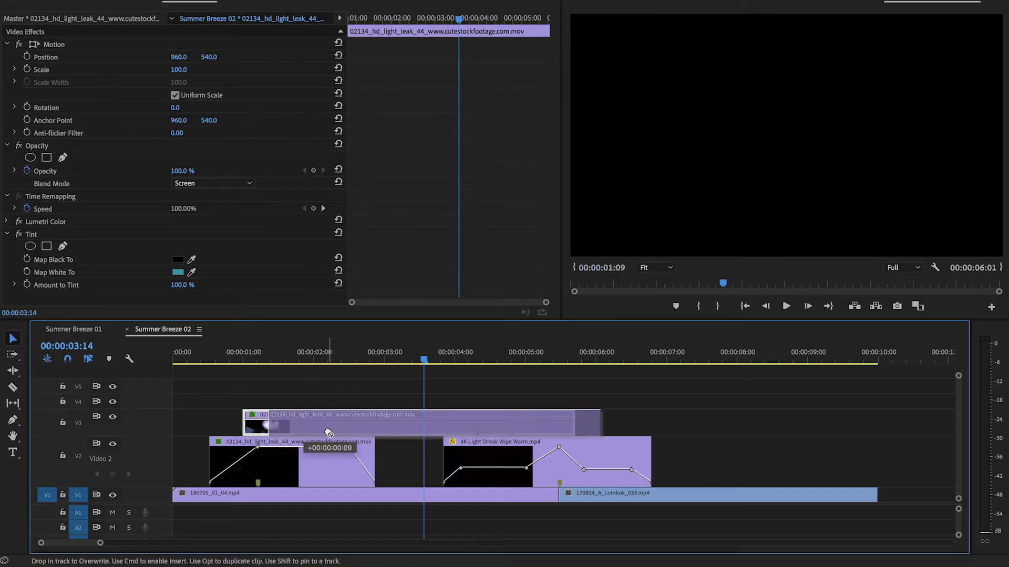
left_click(215, 359)
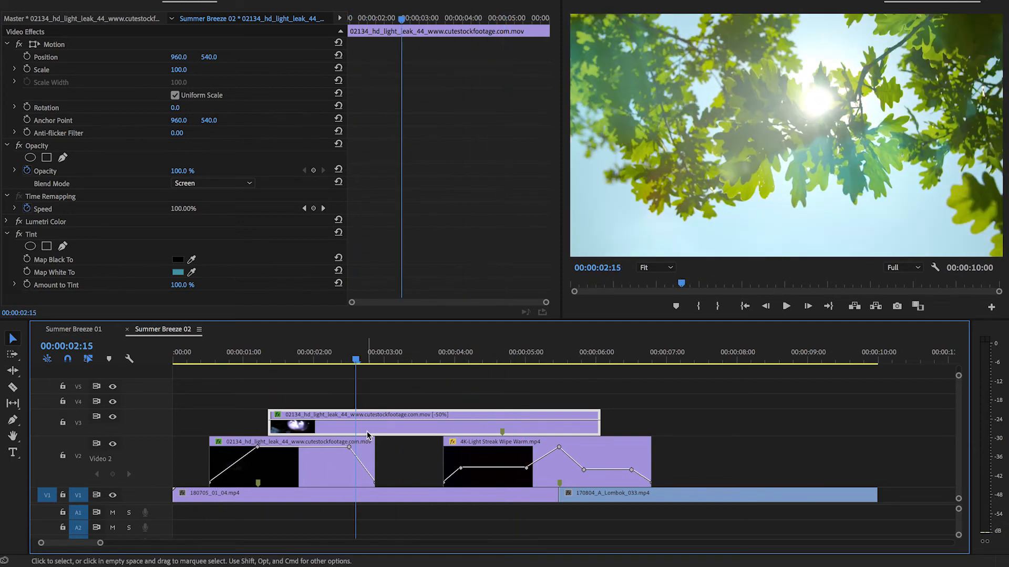
- Duplicate the reversed V3 light leak onto V4 with a later start and set the copy's speed to 200%
left_click_drag(367, 434, 372, 397, "alt")
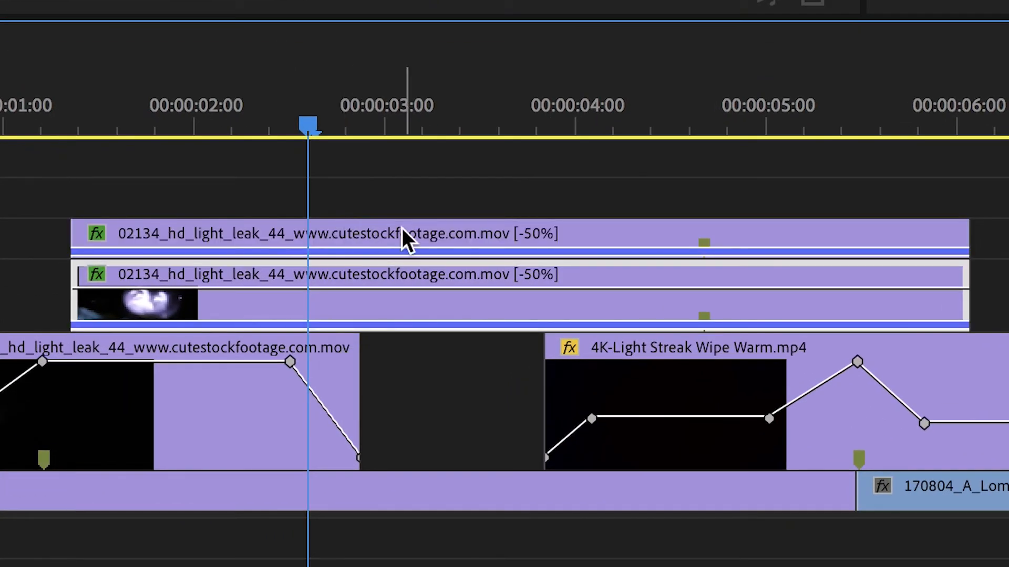
left_click_drag(402, 234, 554, 234)
key("super+r")
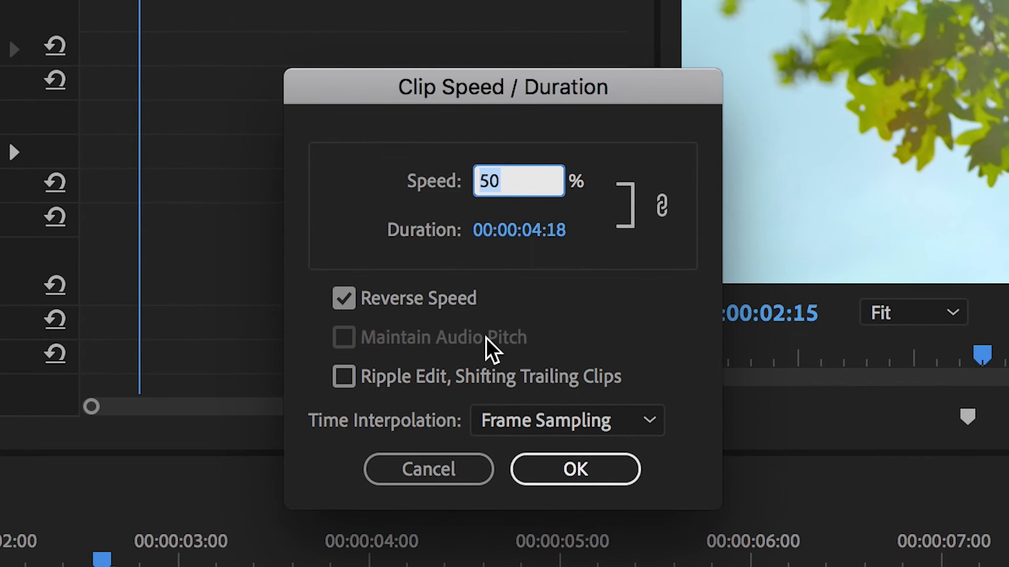
type("200")
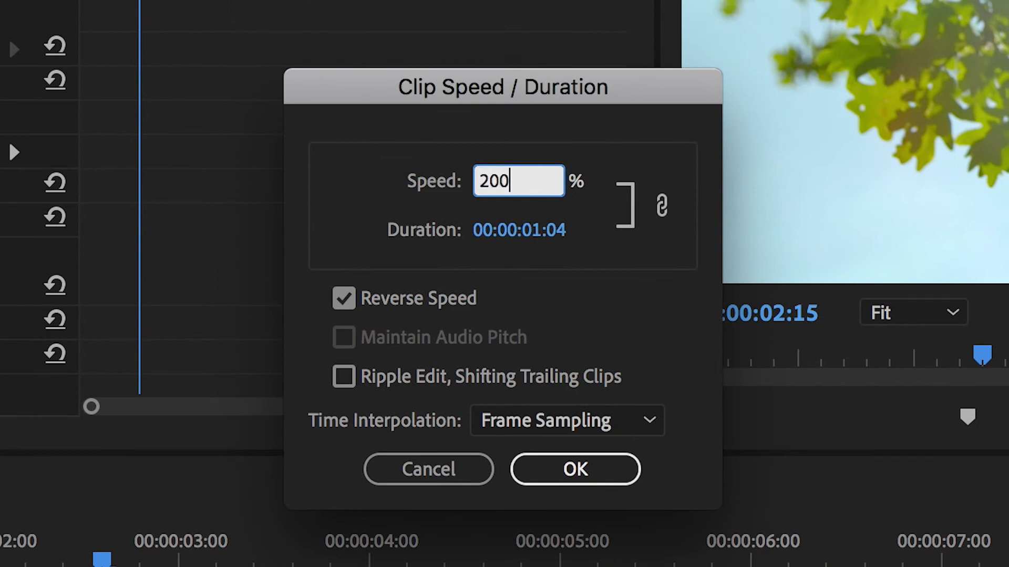
key("Tab")
key("Return")
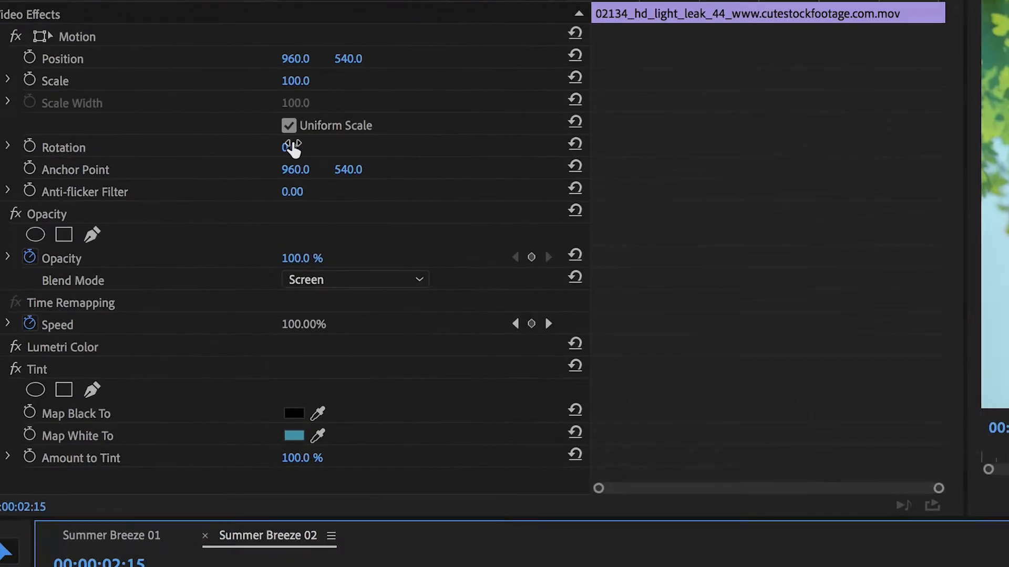
- Rotate the V4 light leak copy by 180° and play the layered leaks
left_click(183, 107)
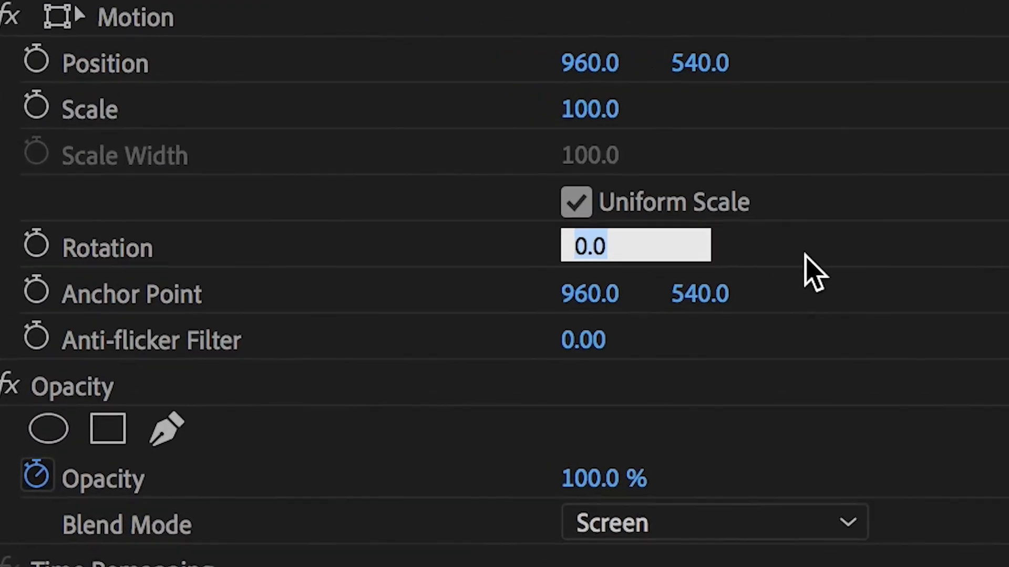
type("180")
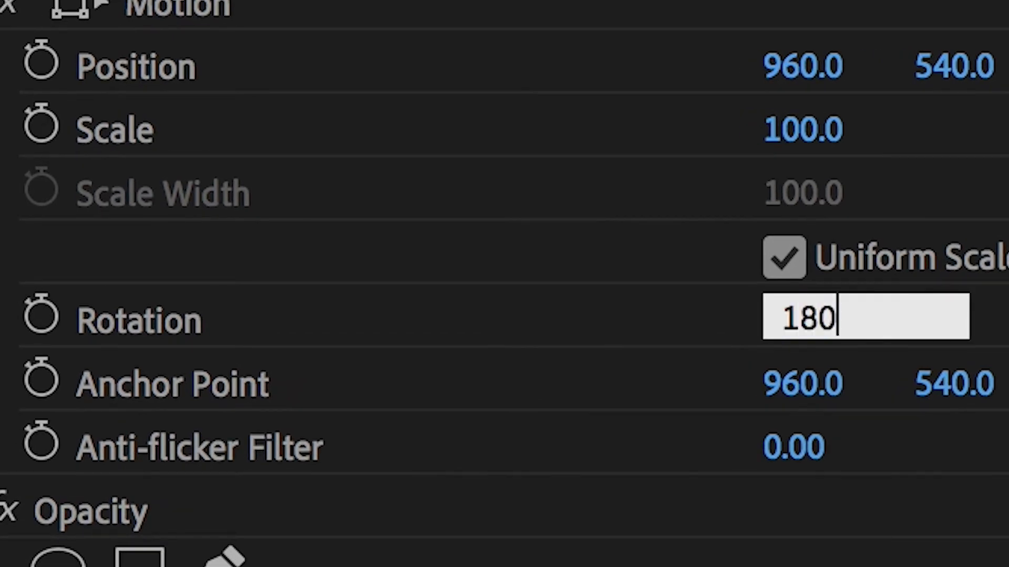
key("Return")
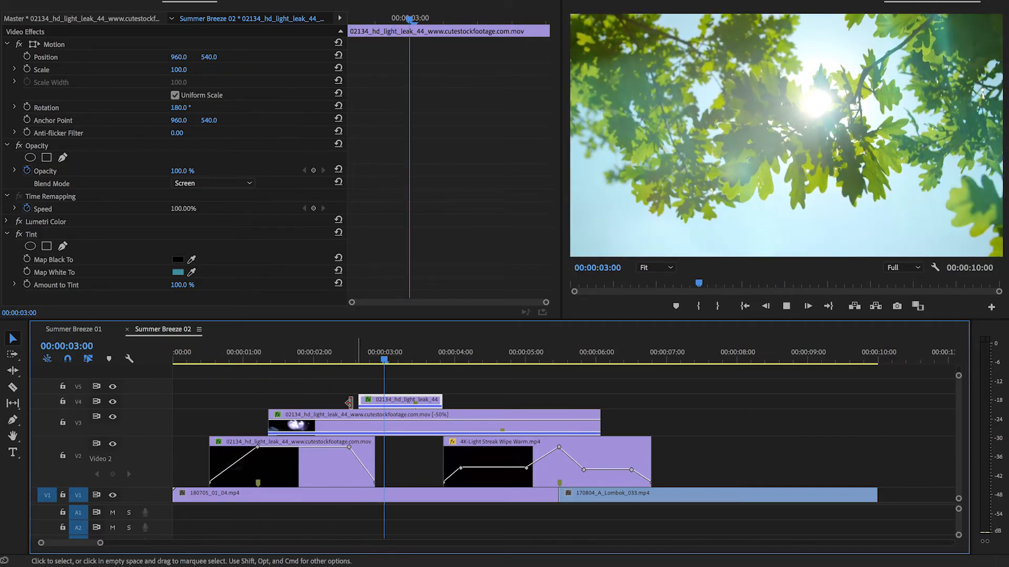
key("space")
- Change the V4 light leak's Tint Map White To colour to deep blue, previewing it at 00:00:03:06
mouse_move(415, 359)
left_mouse_down()
mouse_move(387, 356)
mouse_move(403, 361)
left_mouse_up()
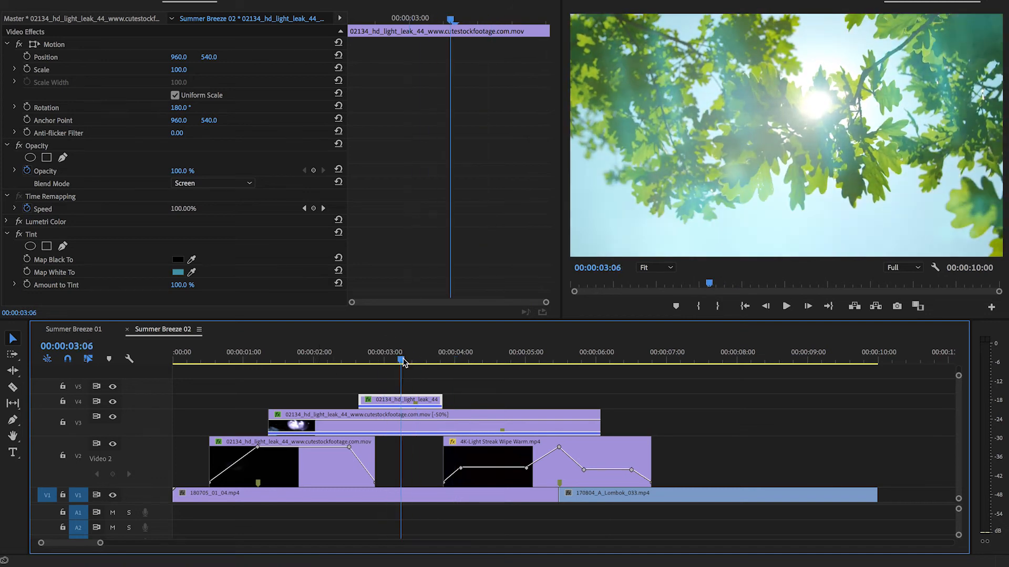
left_click(177, 273)
left_click_drag(537, 180, 525, 195)
left_click(625, 84)
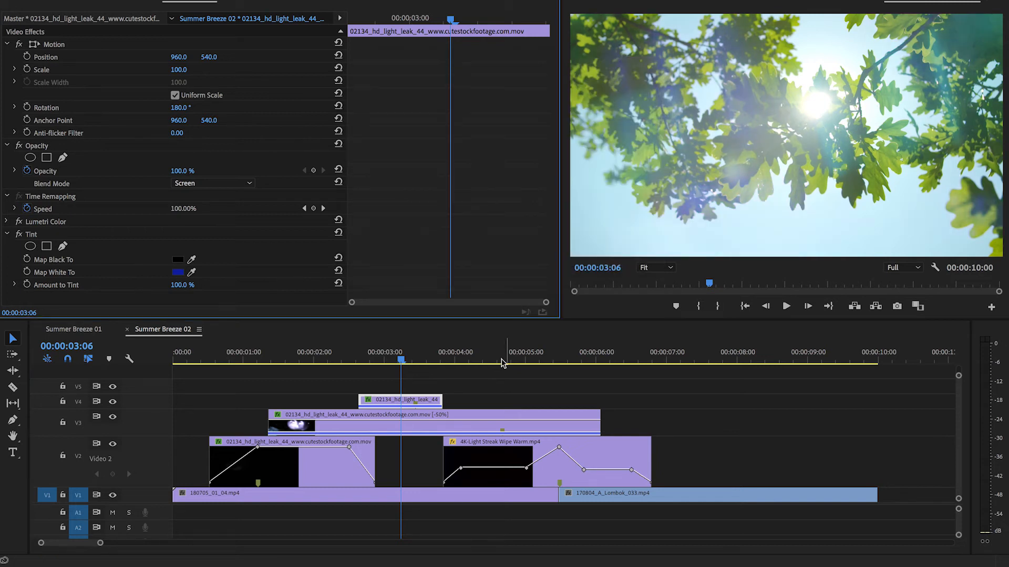
- Change the V3 light leak's Tint Map White To colour to purple, previewing it at 00:00:02:06
left_click(331, 360)
left_click(345, 429)
left_click(177, 272)
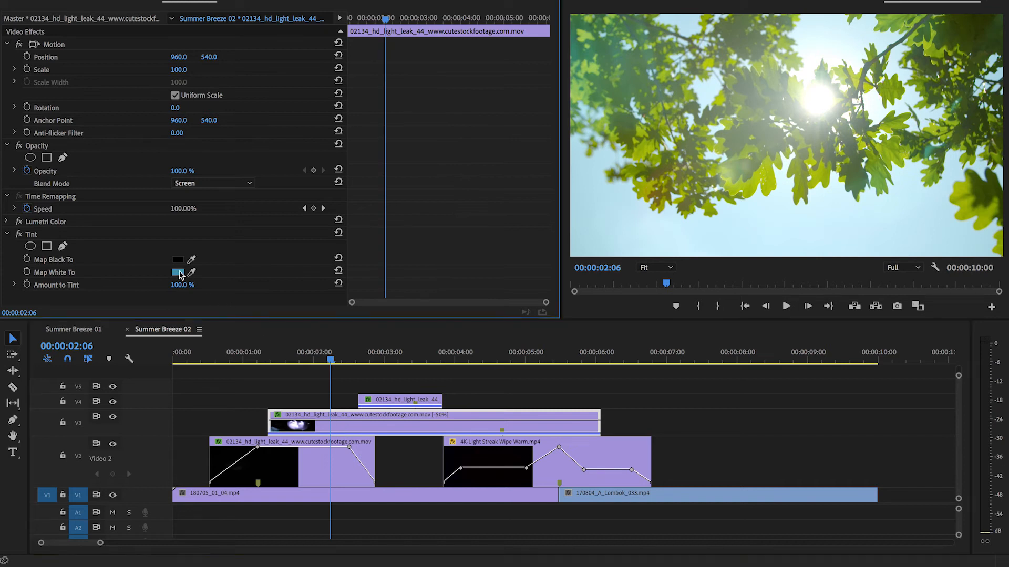
left_click(531, 206)
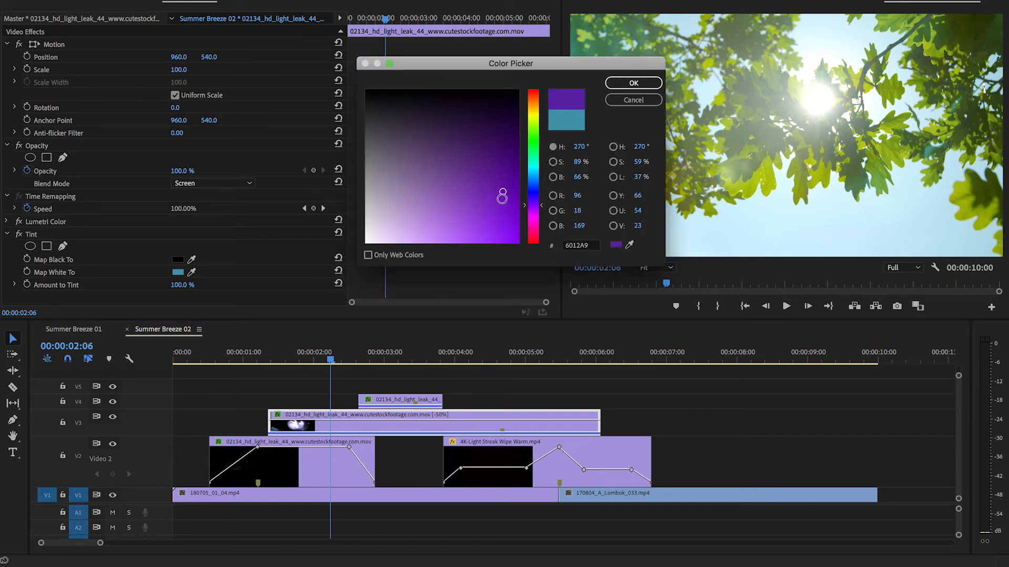
left_click(633, 83)
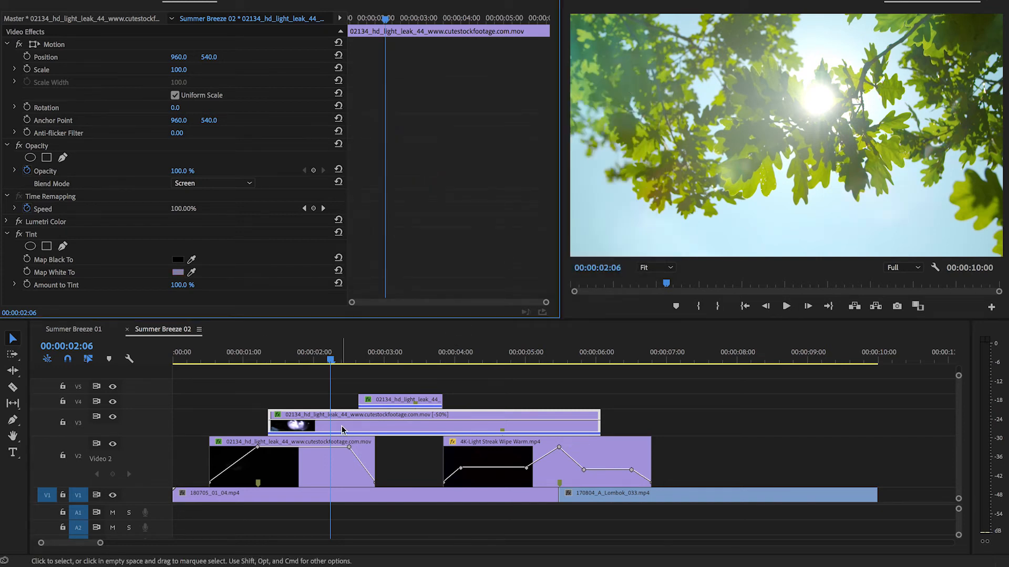
- Play the layered light leaks from near the sequence start to review the new V3 tint
left_click(235, 360)
key("space")
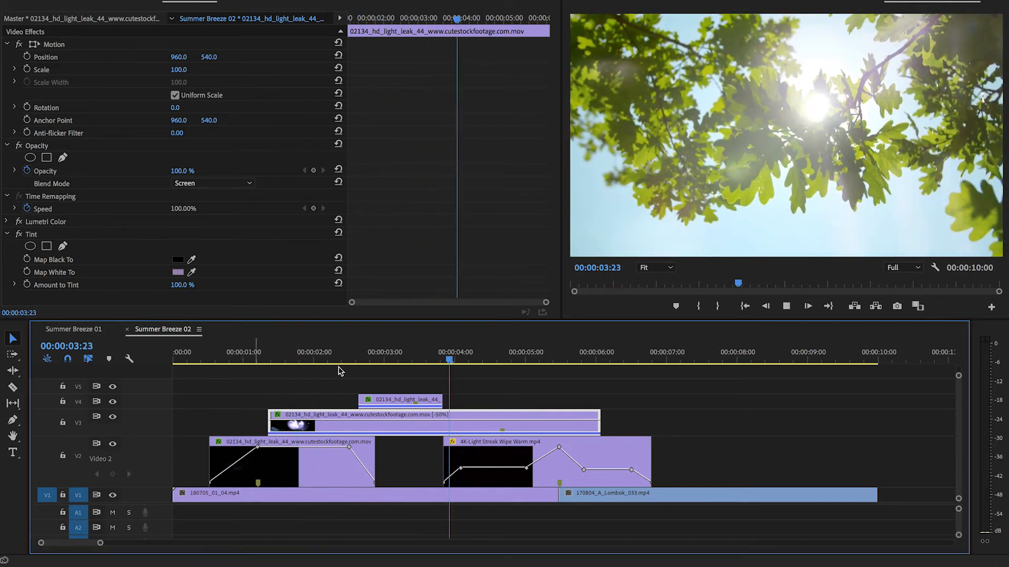
key("space")
left_click_drag(390, 356, 223, 370)
key("space")
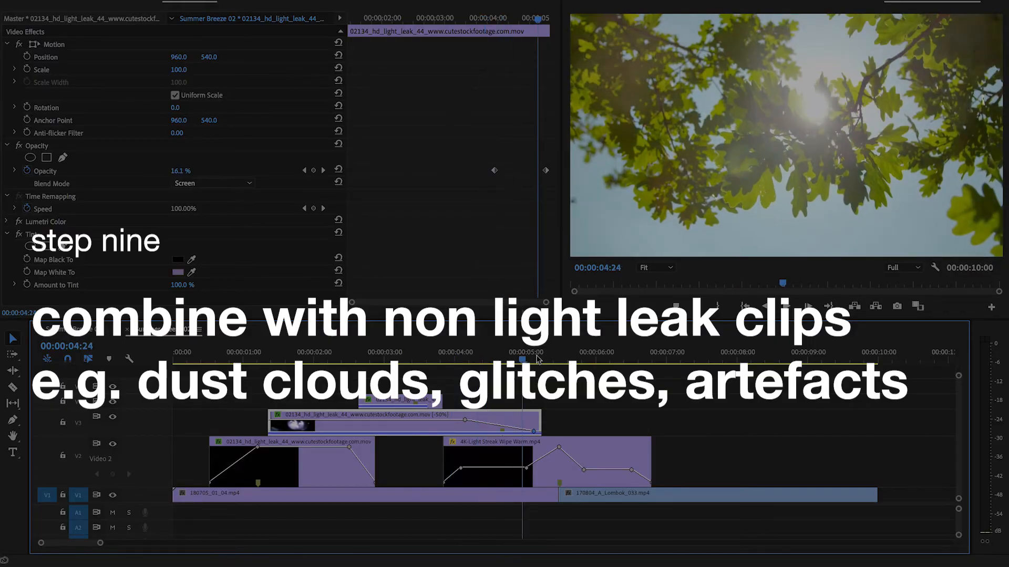
- Play the transition across the V1 cut from 00:00:04:14 and return to the area just before the cut
left_click_drag(561, 353, 493, 355)
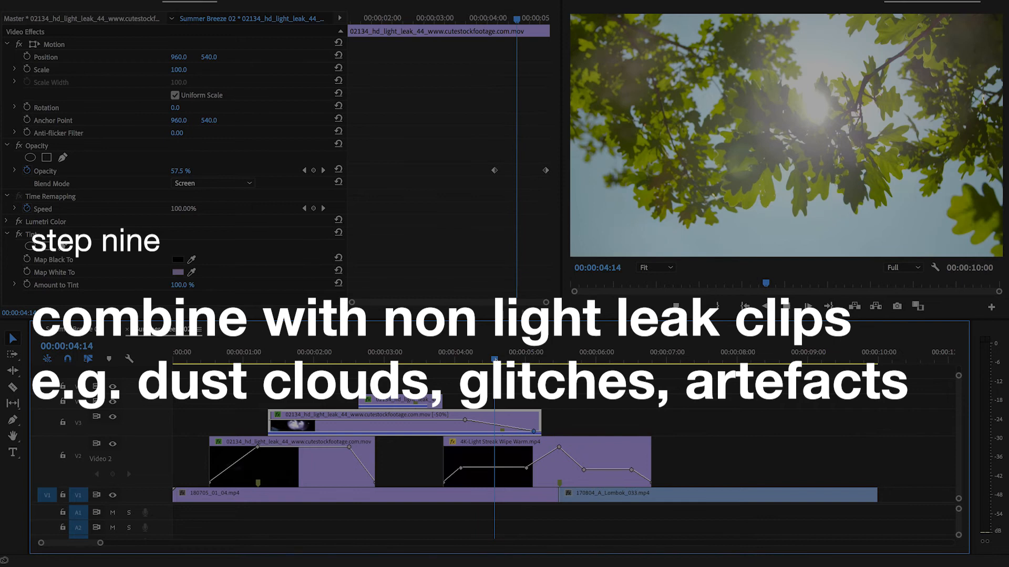
key("space")
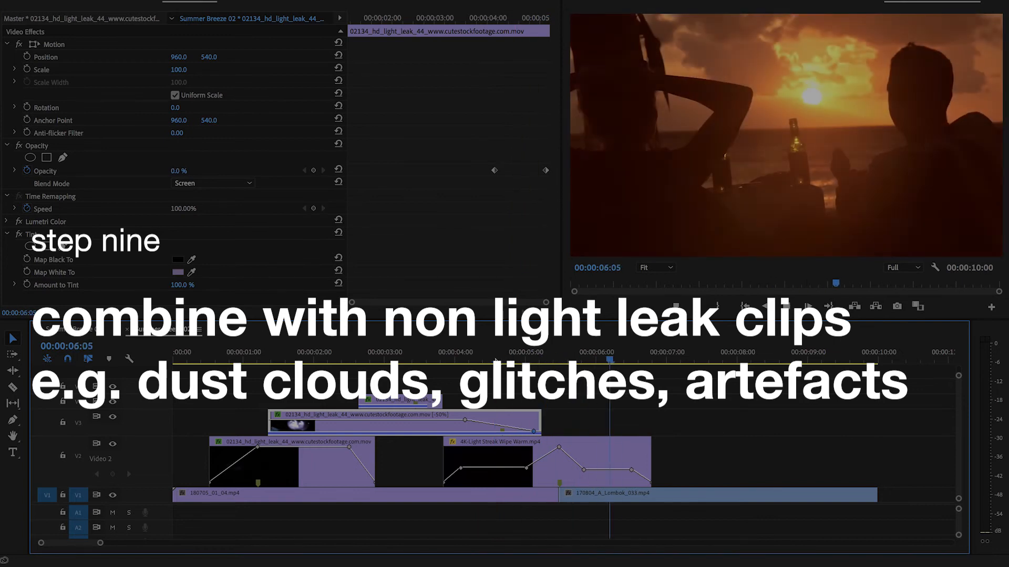
left_click(546, 357)
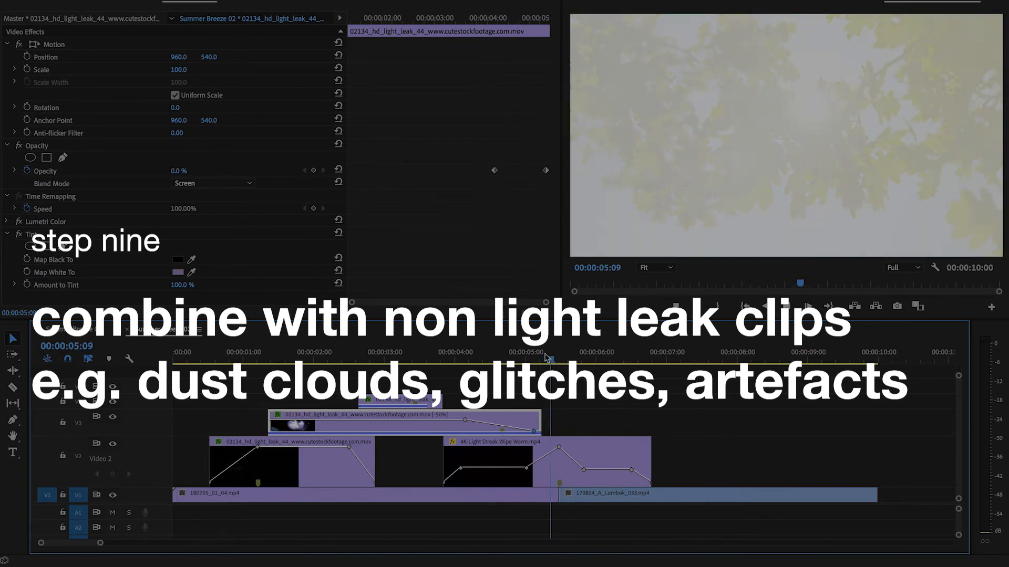
left_click(532, 366)
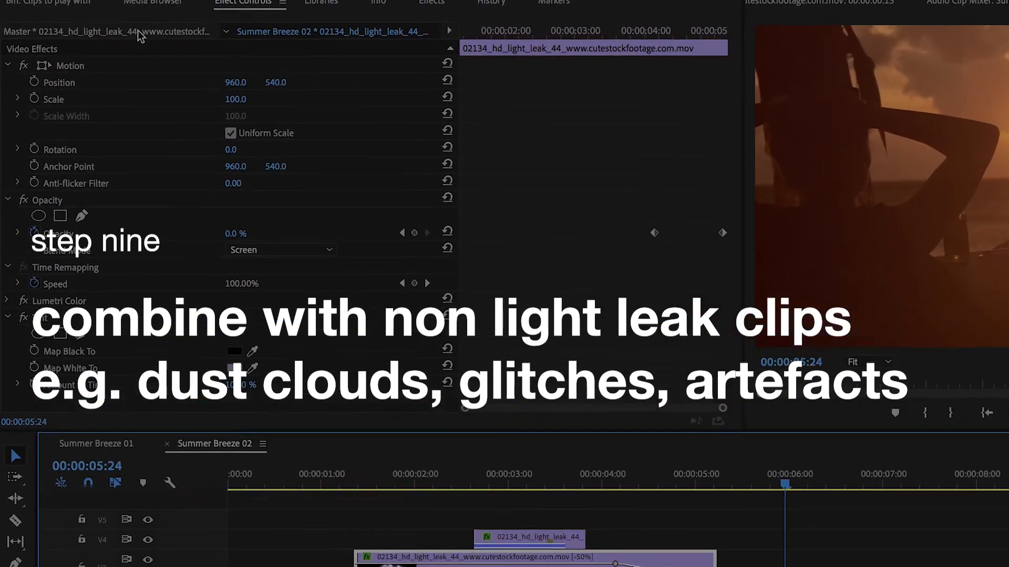
- Open the 006.mp4 dust clip from the Clips to play with bin in the source monitor and play it from its start
left_click(73, 2)
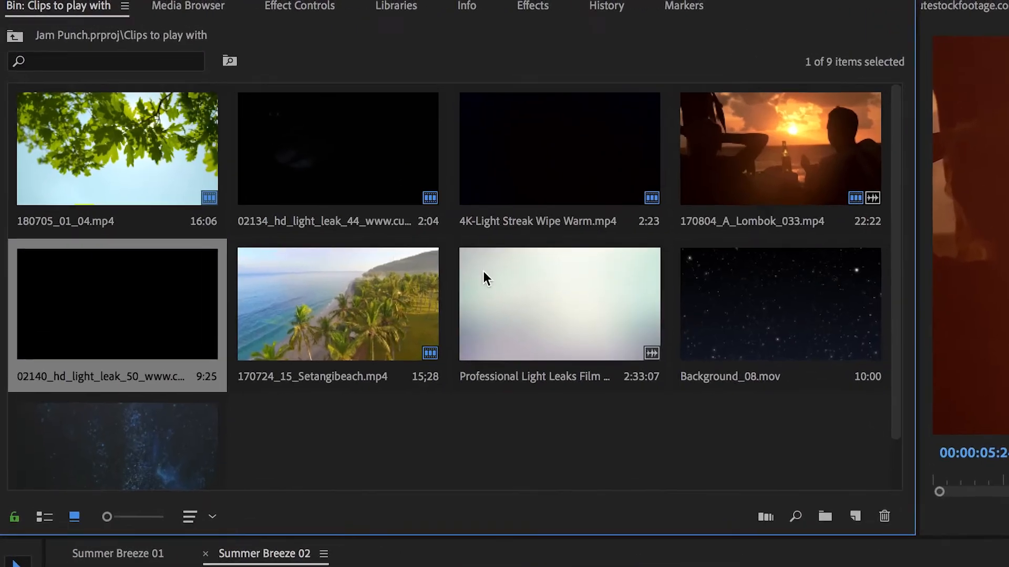
scroll(489, 326, "down", 3)
double_click(122, 421)
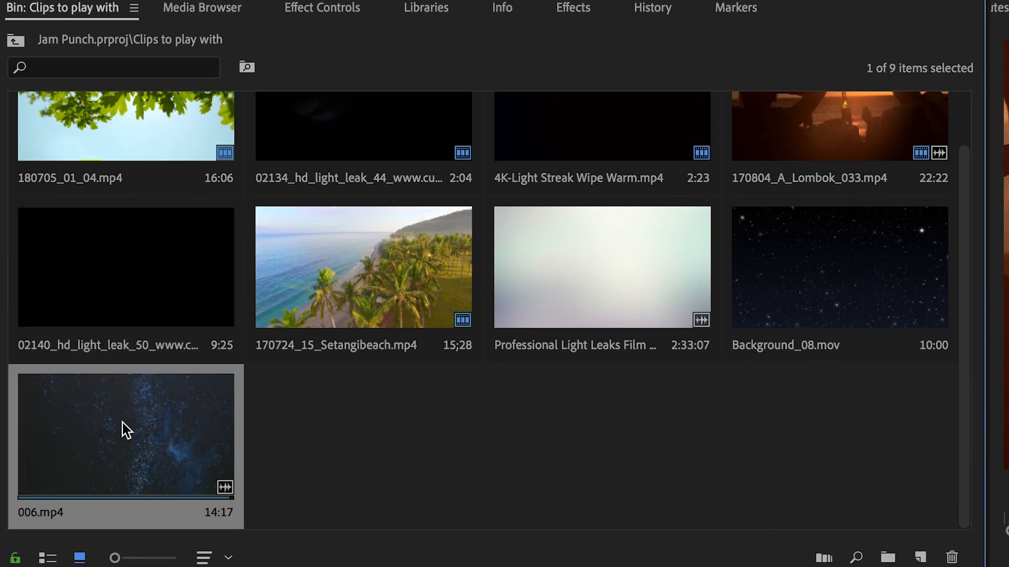
left_click(352, 497)
left_click_drag(310, 521, 214, 522)
key("space")
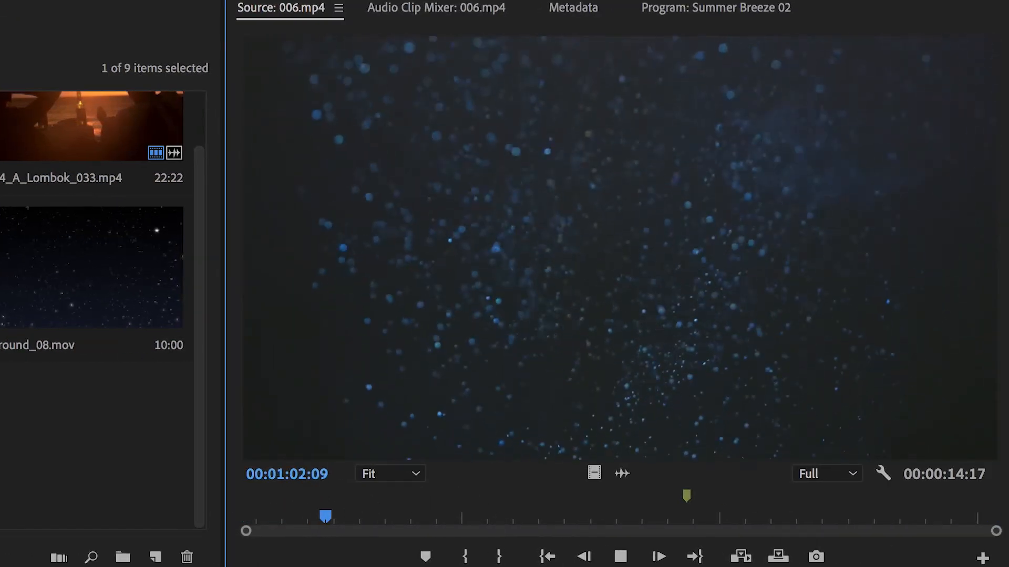
key("space")
key("Home")
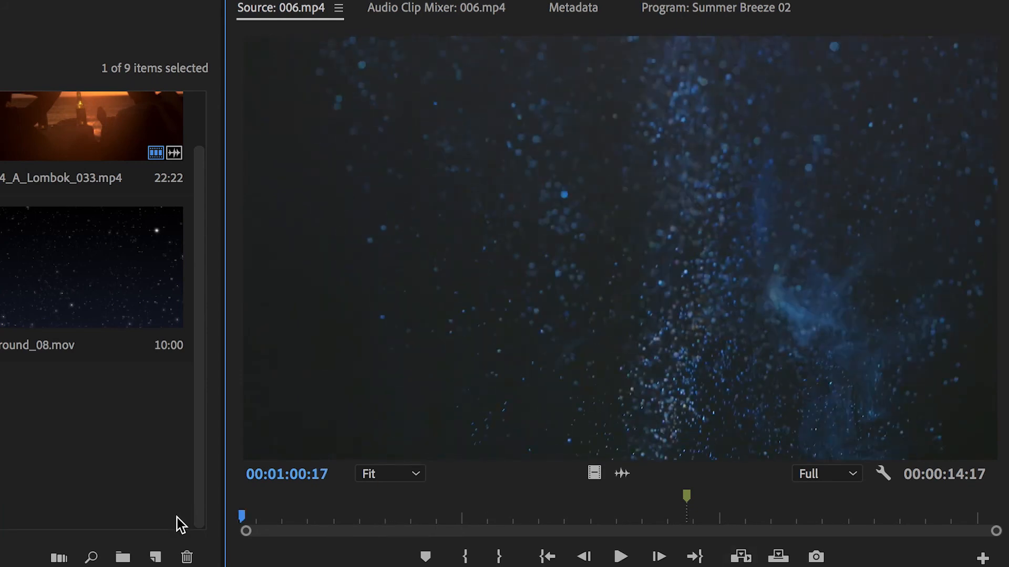
key("space")
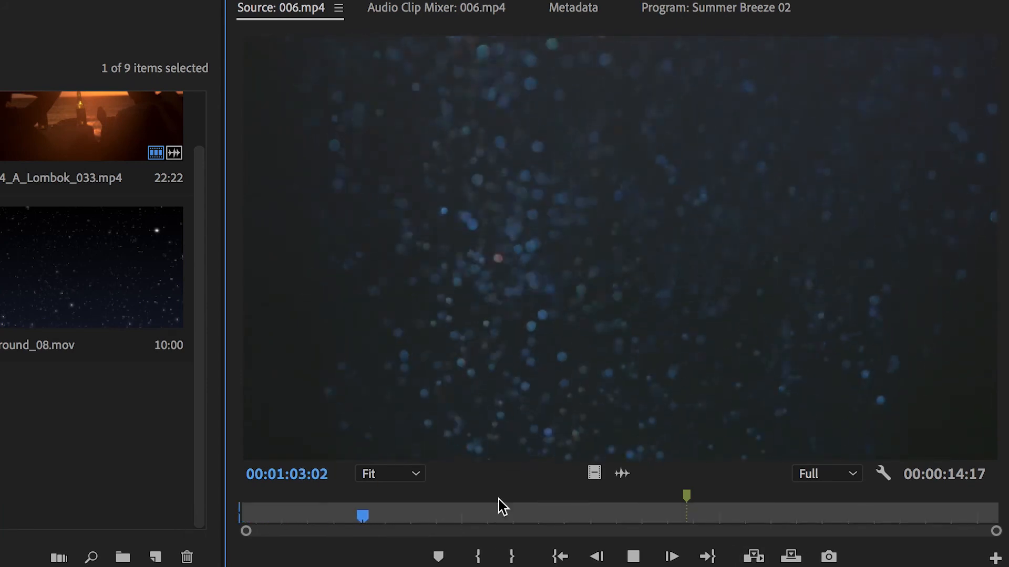
- Mark an Out point in 006.mp4 and place the marked section on V4 over the cut, starting at about 00:00:04:08
key("o")
left_click_drag(650, 389, 332, 342)
left_click(252, 561)
- Set the blend mode of the 006.mp4 clip on V4 to Screen
left_click(476, 338)
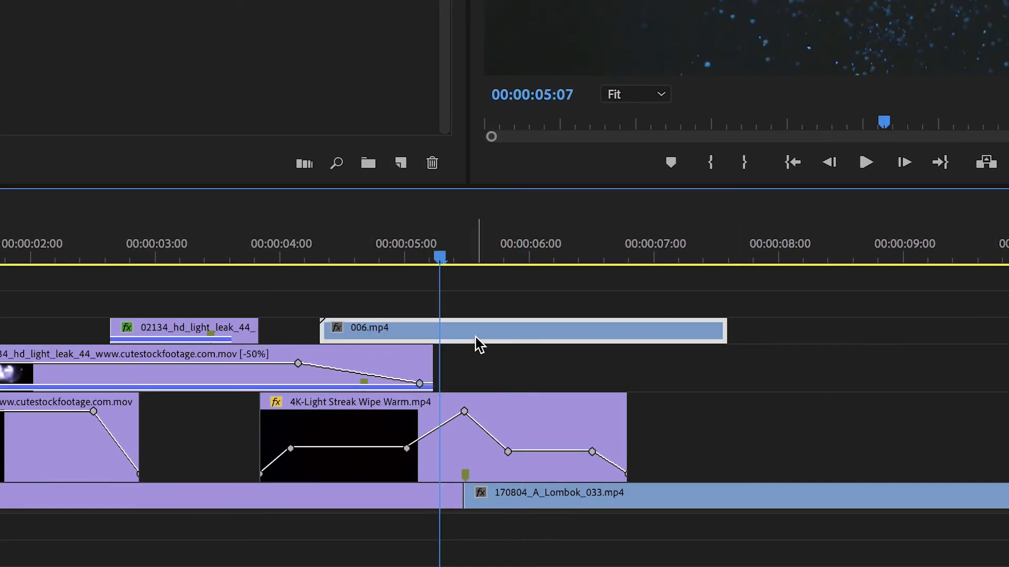
left_click(189, 3)
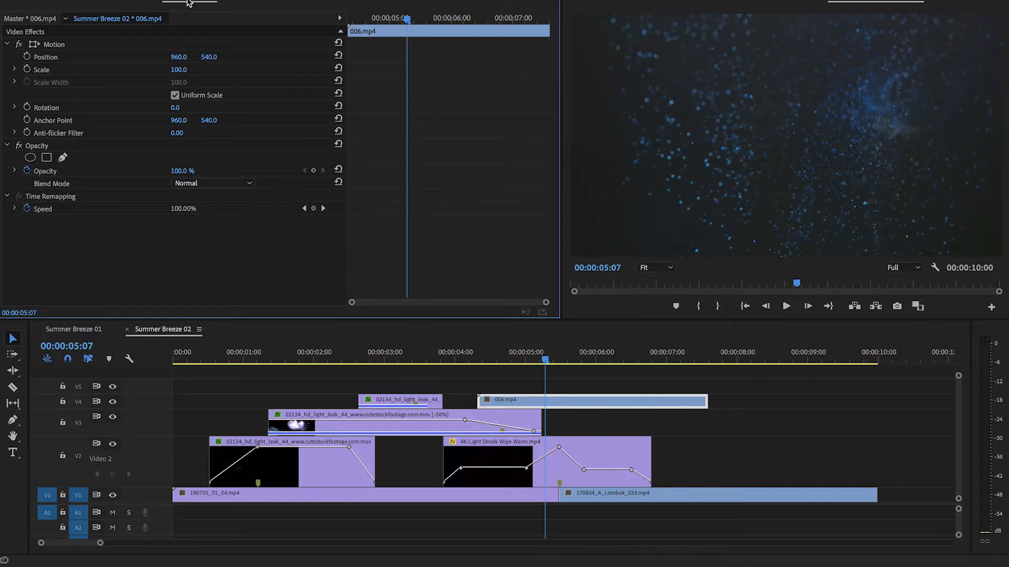
left_click(237, 188)
left_click(208, 307)
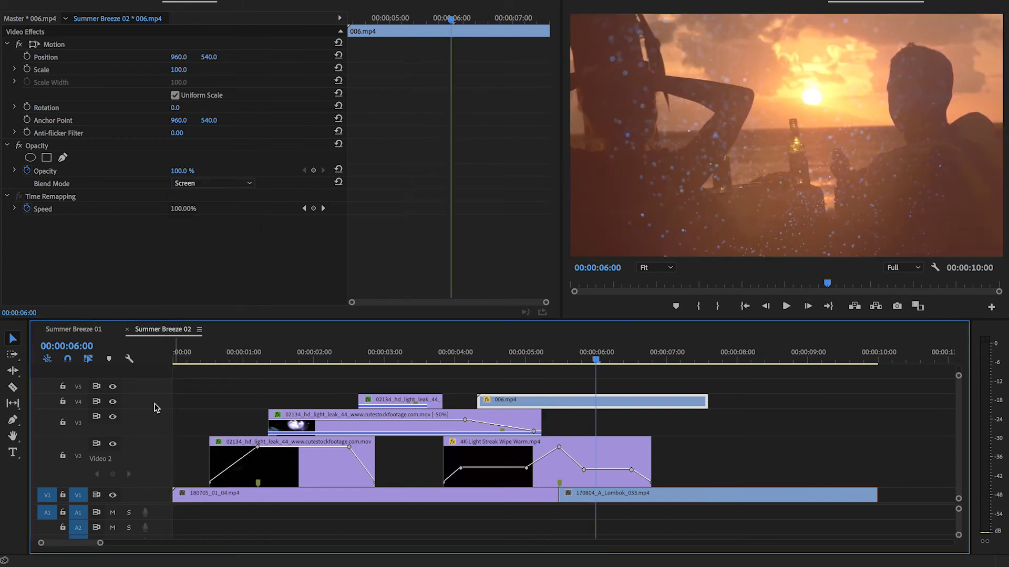
- Enlarge track V4 and add opacity keyframes to 006.mp4 that fade it out from about 00:00:05:20 to its end
double_click(154, 405)
key("p")
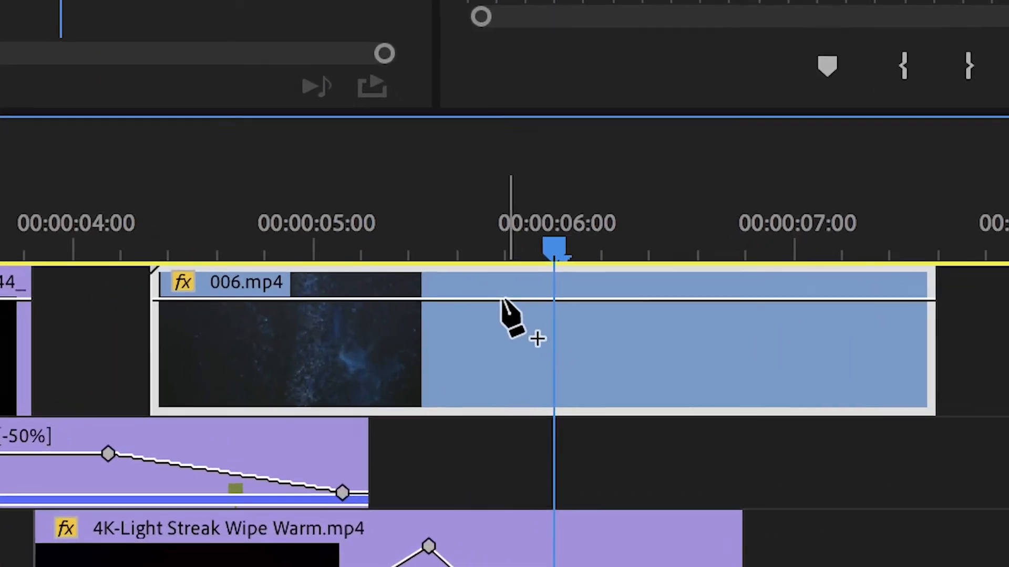
left_click(565, 360)
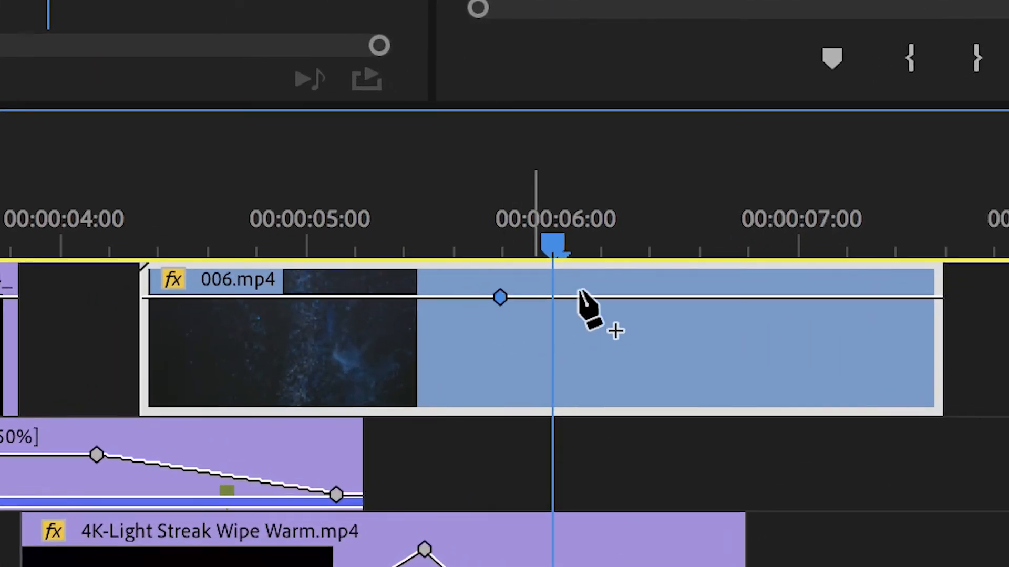
left_click(627, 360)
left_click_drag(647, 298, 941, 405)
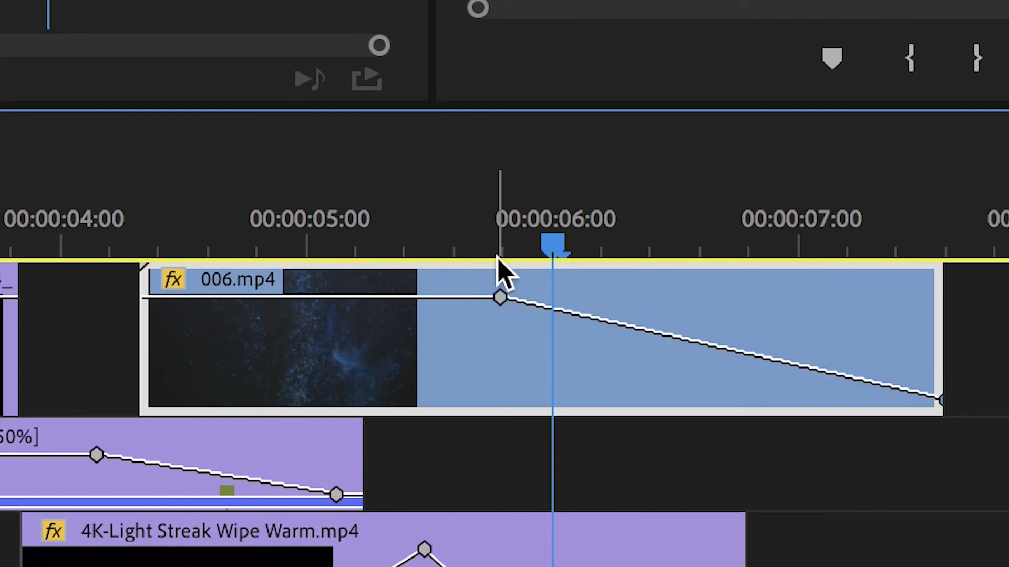
- Lower the first opacity keyframe of 006.mp4 to about 46.5% and play the result
left_click_drag(500, 297, 500, 337)
left_click(348, 296)
key("space")
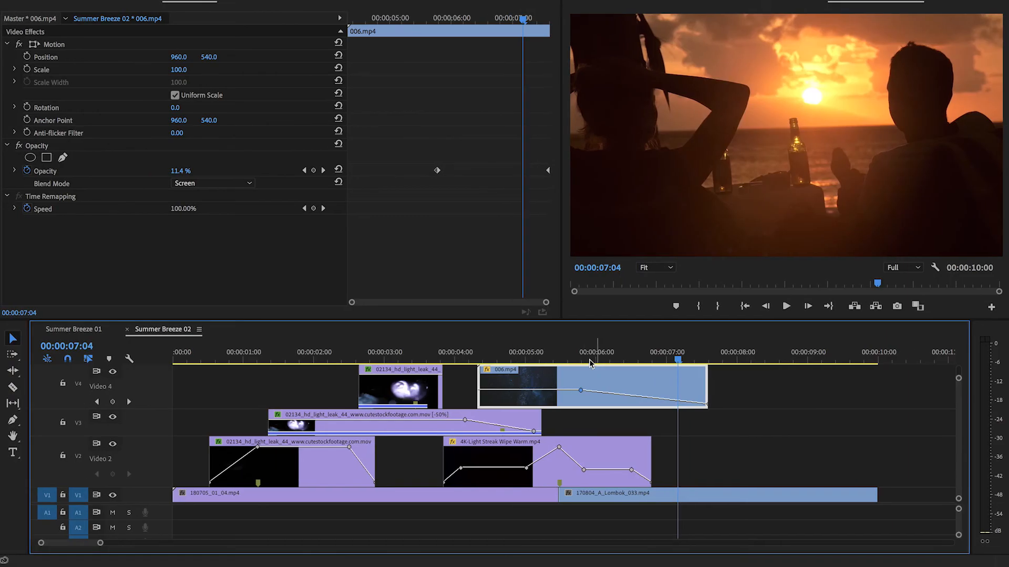
- Search the effects for Lumetri Color and apply it to the 006.mp4 clip on V4
left_click(559, 353)
left_click(323, 2)
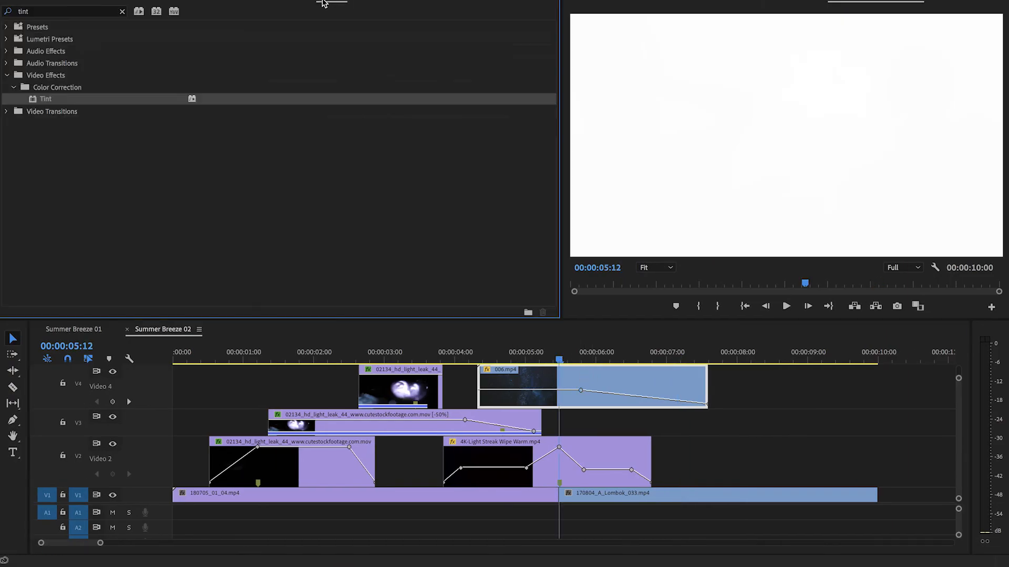
double_click(47, 14)
type("lum")
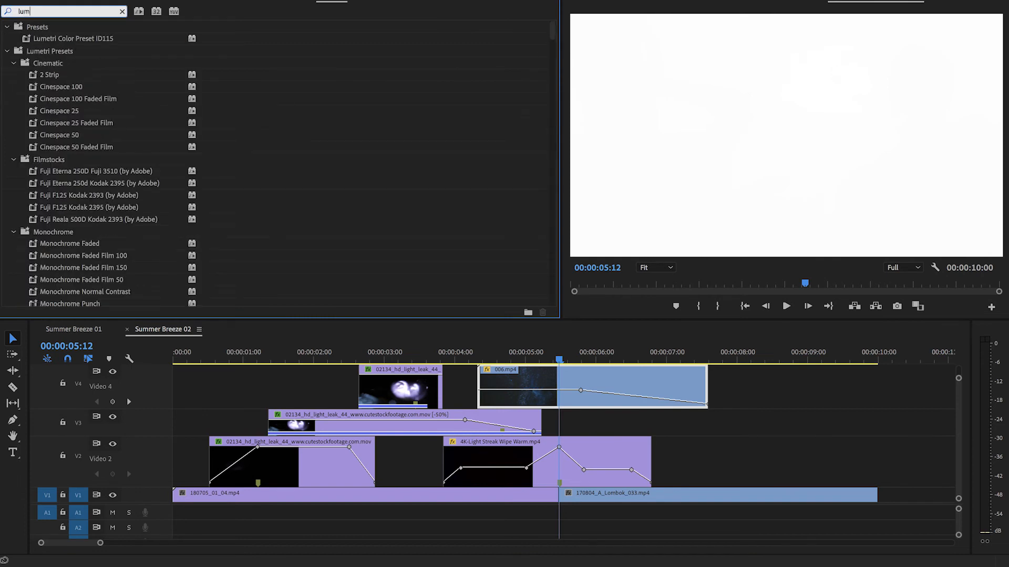
left_click(7, 51)
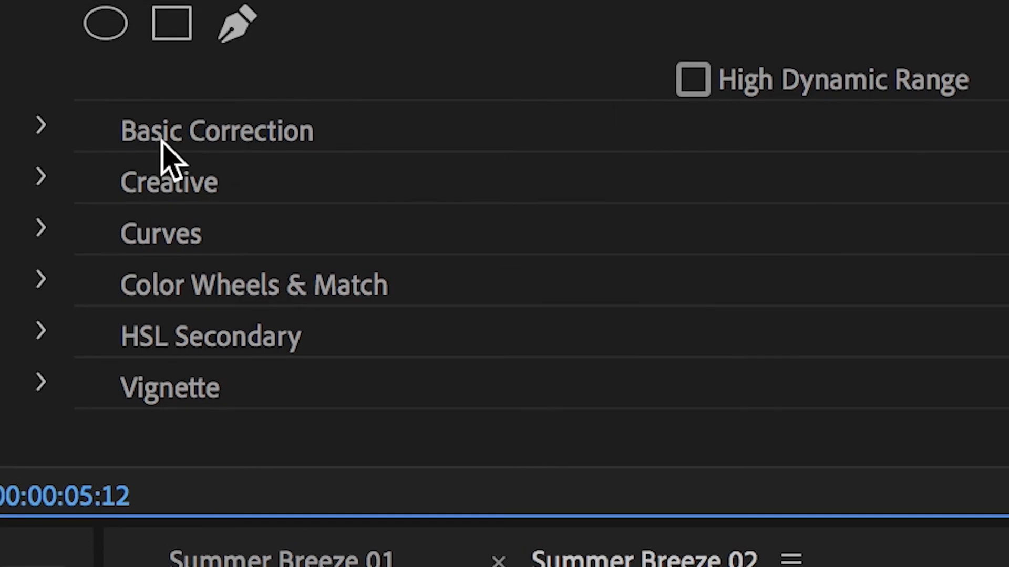
left_click(47, 129)
scroll(951, 227, "down", 10)
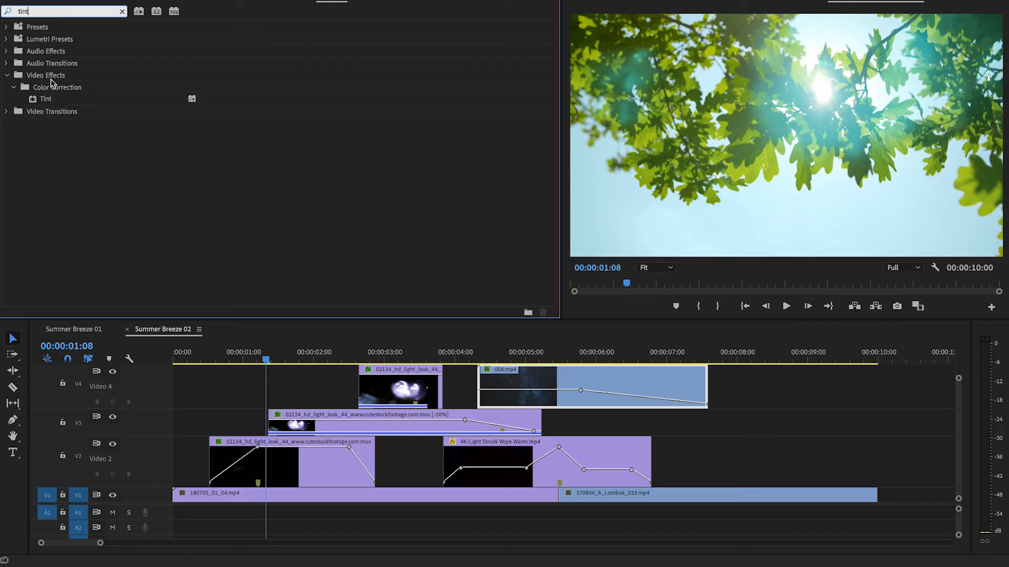
- Apply Tint to the 006.mp4 clip, set Map White To to orange, and preview it between 00:00:05:20 and 00:00:06:05
left_click_drag(41, 100, 563, 385)
left_click(567, 353)
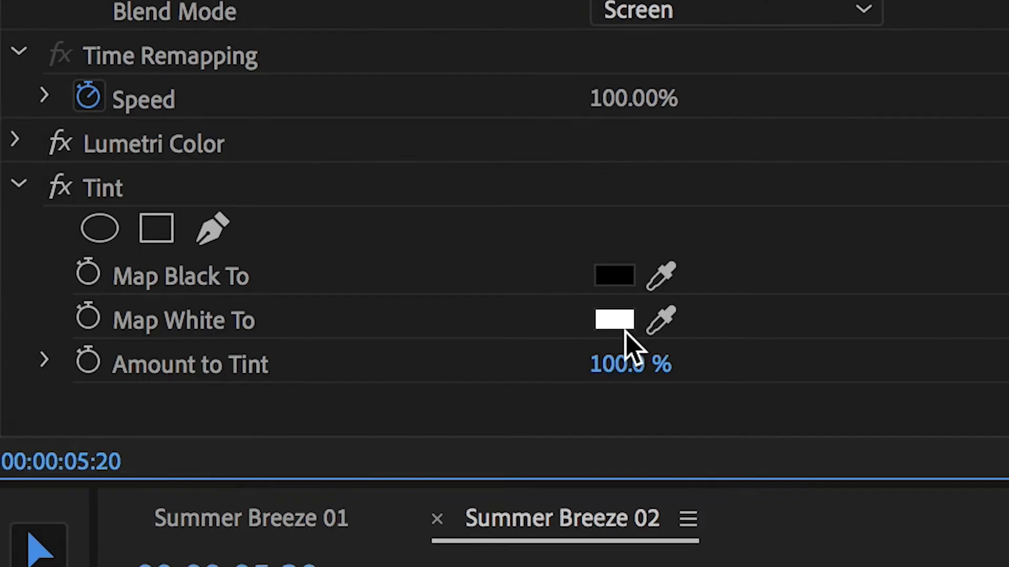
left_click(612, 317)
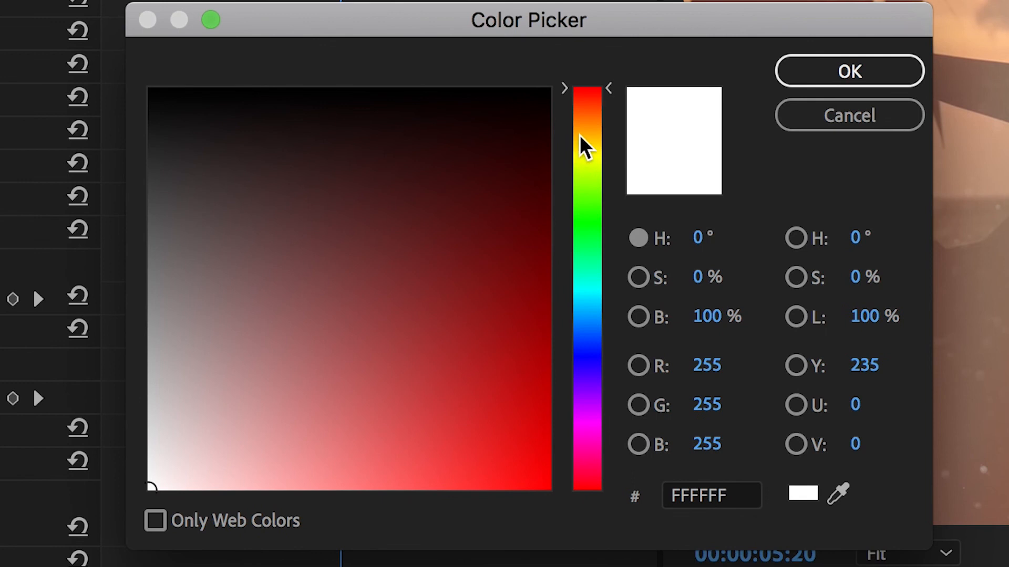
left_click(579, 135)
left_click_drag(470, 207, 546, 279)
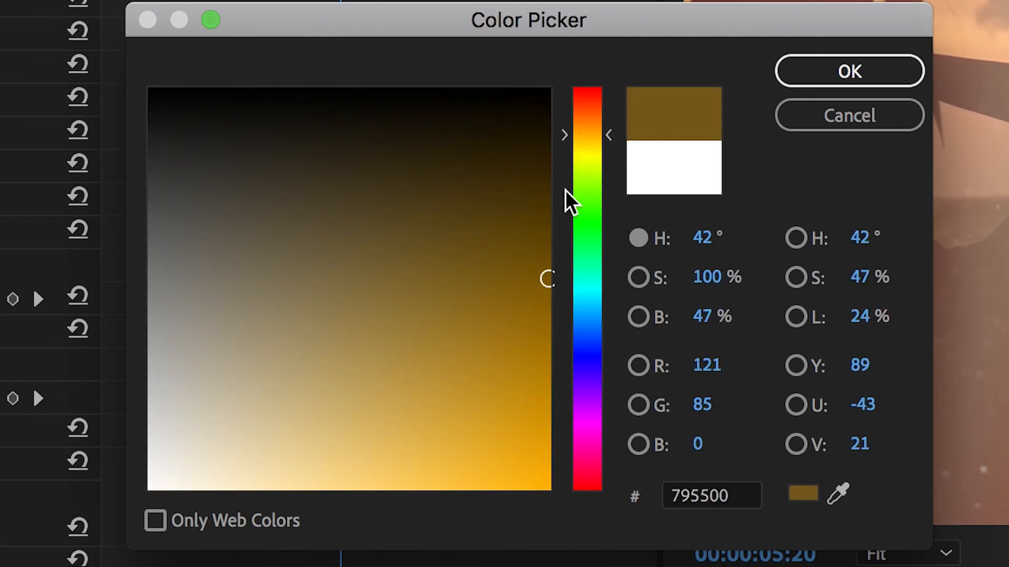
left_click(585, 127)
left_click(849, 71)
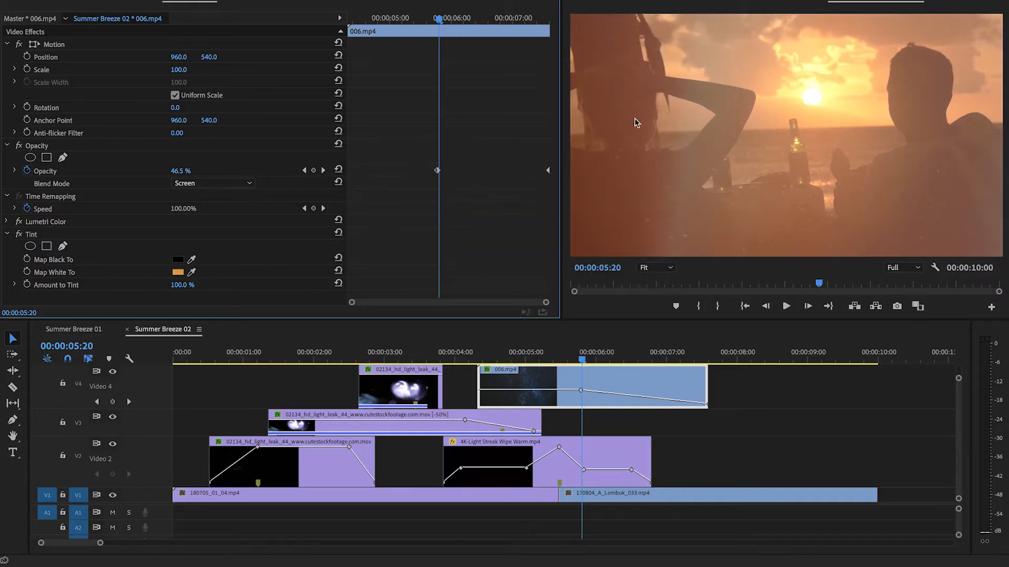
left_click_drag(584, 355, 612, 361)
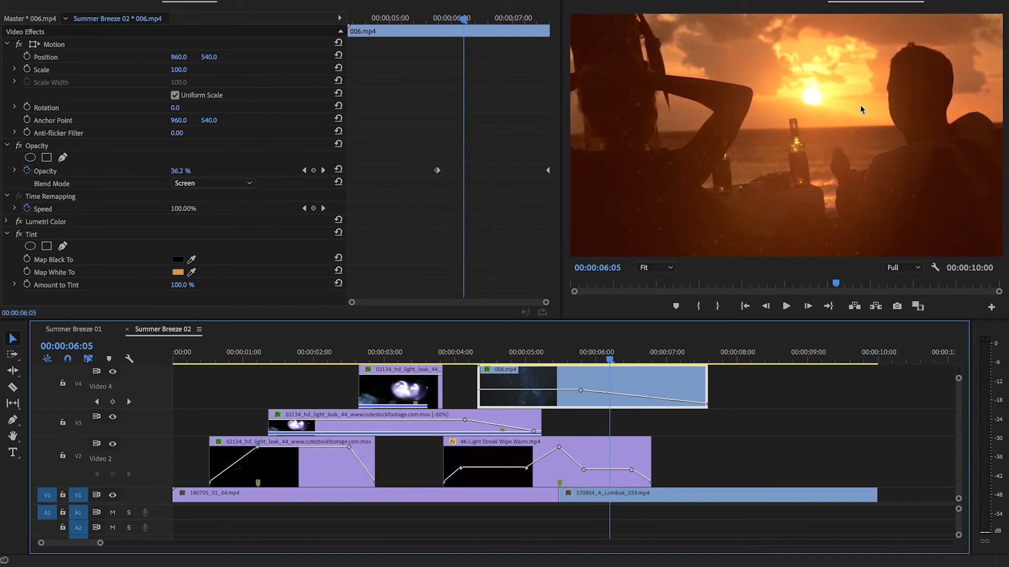
left_click_drag(605, 356, 572, 359)
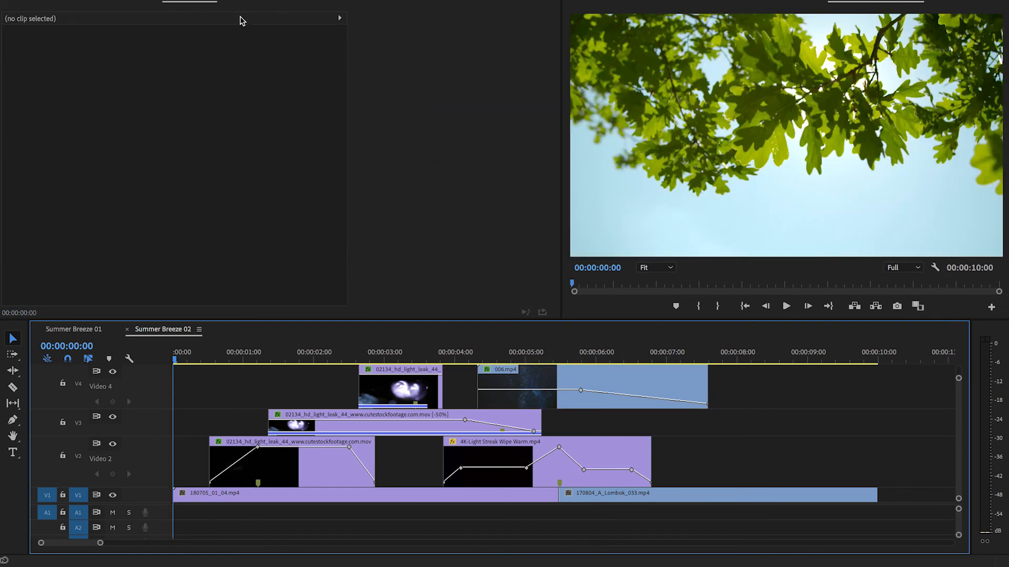
- Render the sequence, play the finished layered transition, and return the playhead to 00:00:00:00
left_click(199, 0)
left_click(221, 0)
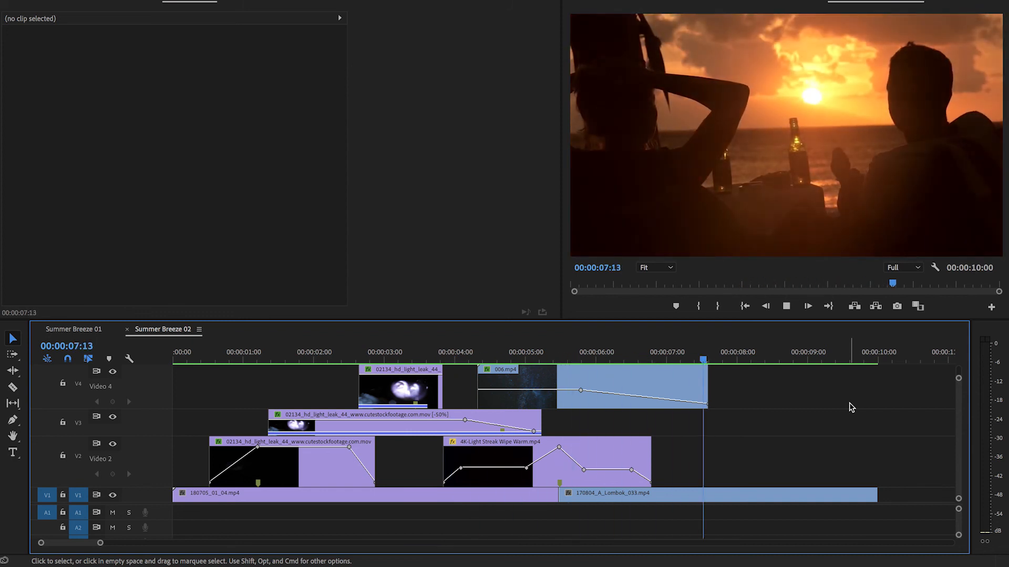
left_click_drag(627, 357, 559, 358)
left_click_drag(624, 360, 72, 361)
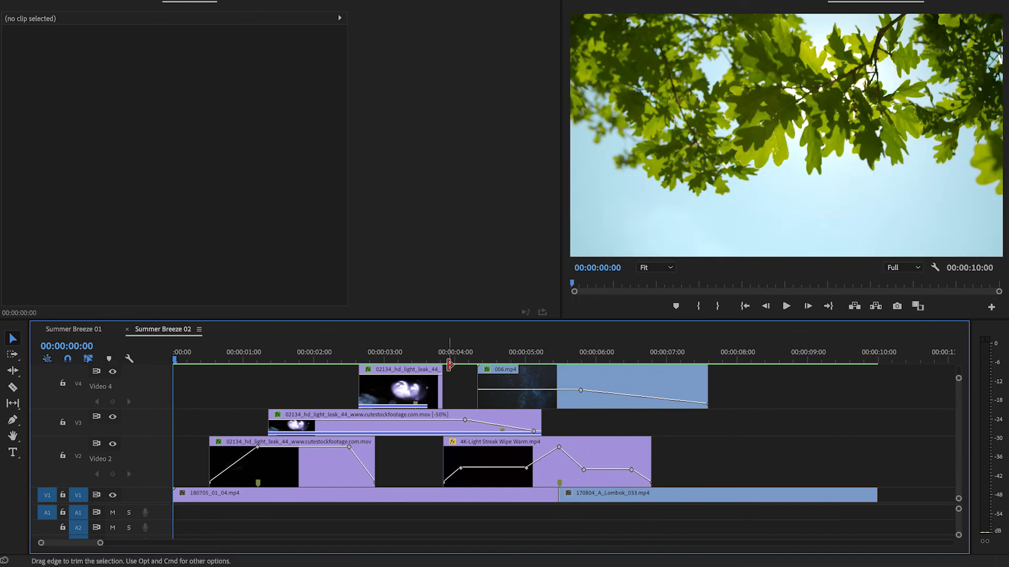